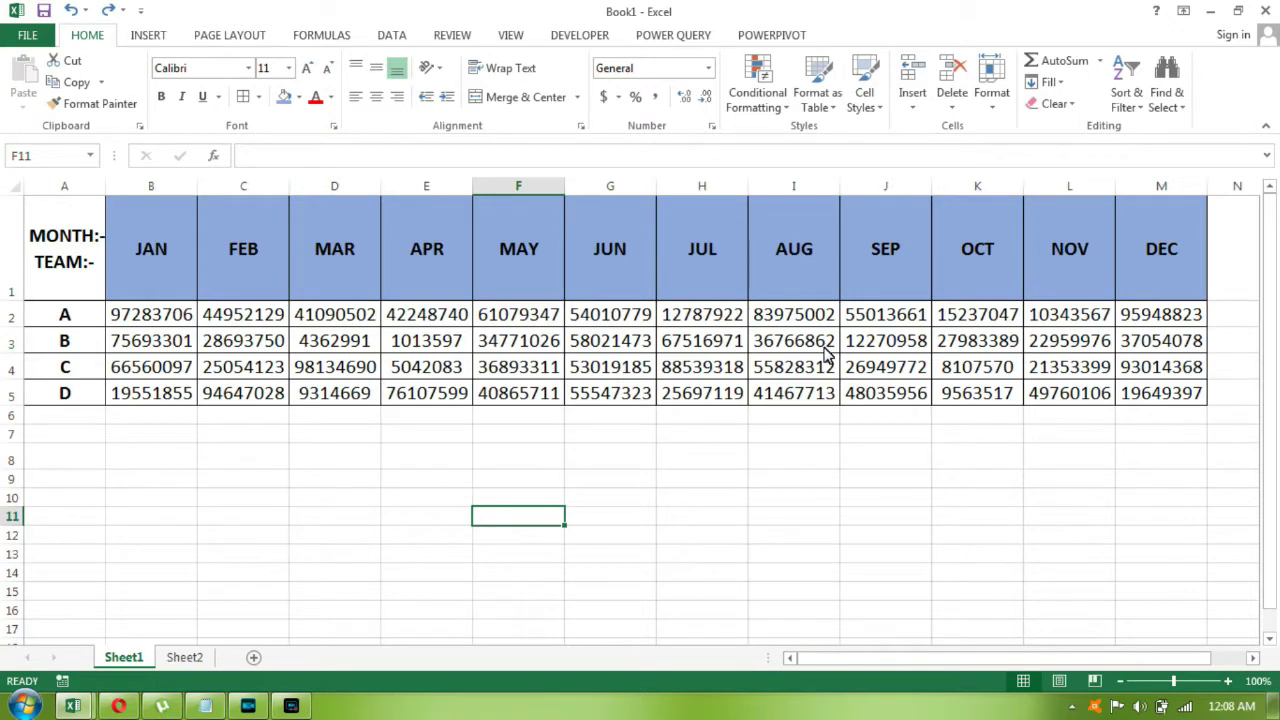
Move around the monthly table, briefly selecting team A's amounts across all months
key("Left")
key("Left")
key("Left")
key("Left")
key("Up")
key("Up")
key("Up")
key("Up")
key("Up")
key("Down")
key("Down")
key("Up")
key("Right")
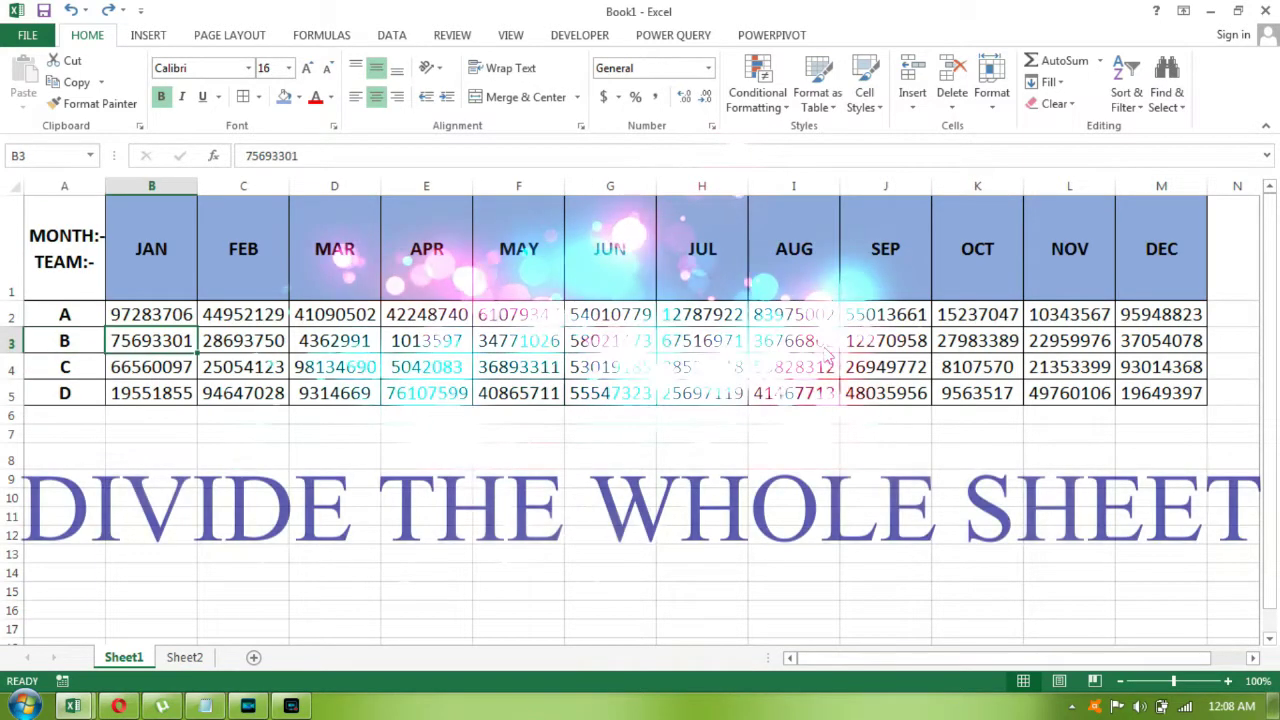
key("Up")
key("Up")
key("Left")
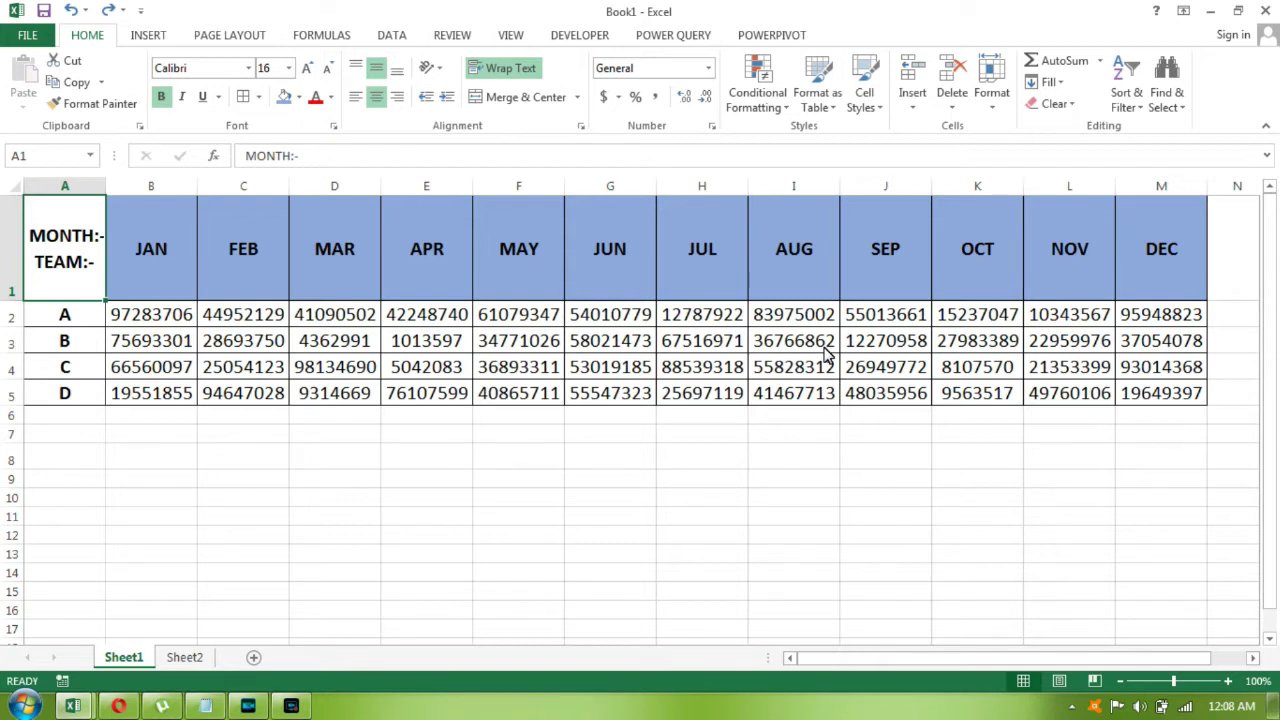
key("Right")
key("Down")
key("ctrl+shift+Right")
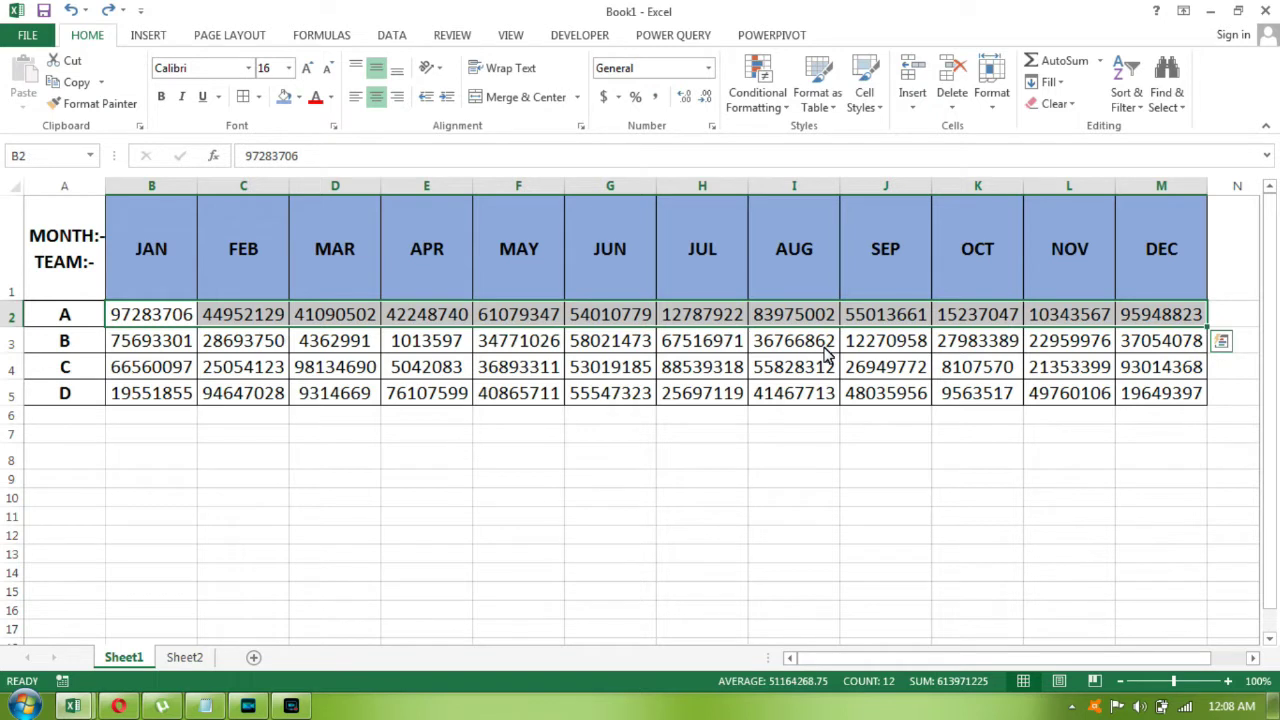
key("Up")
key("Down")
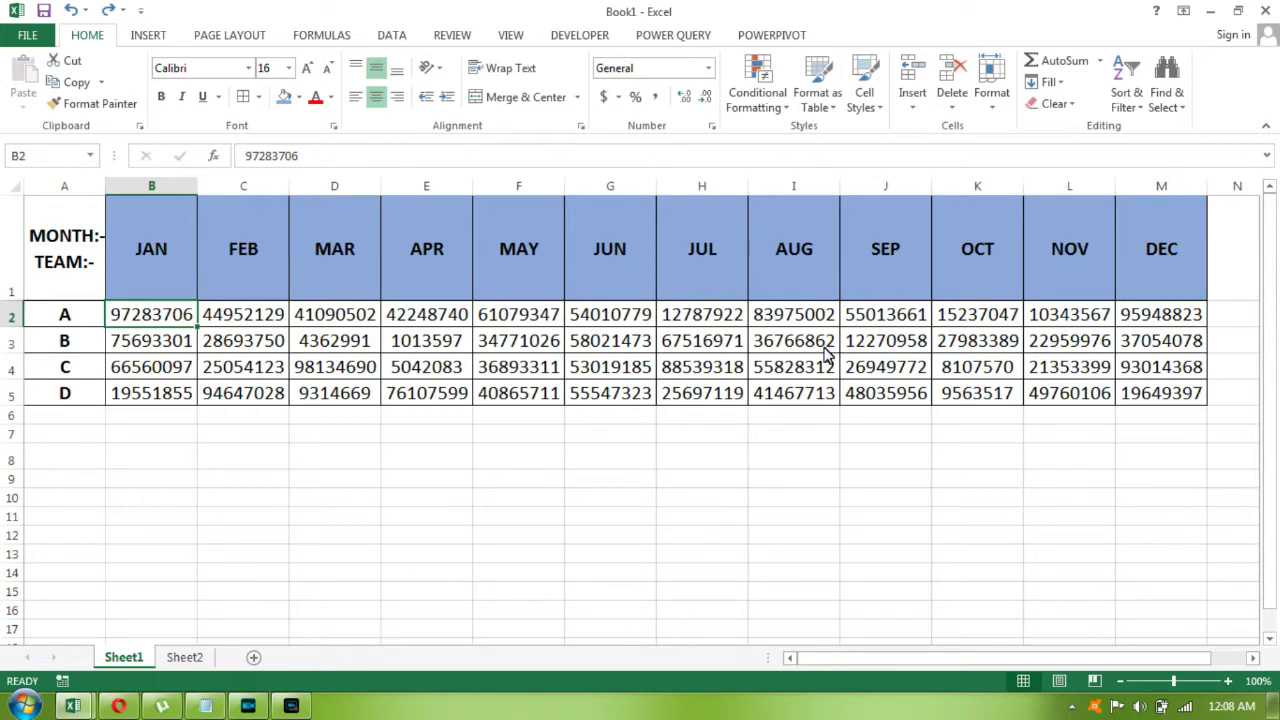
Inspect the large amounts in cells B5, E5 and E4, then return to B2
left_click(163, 393)
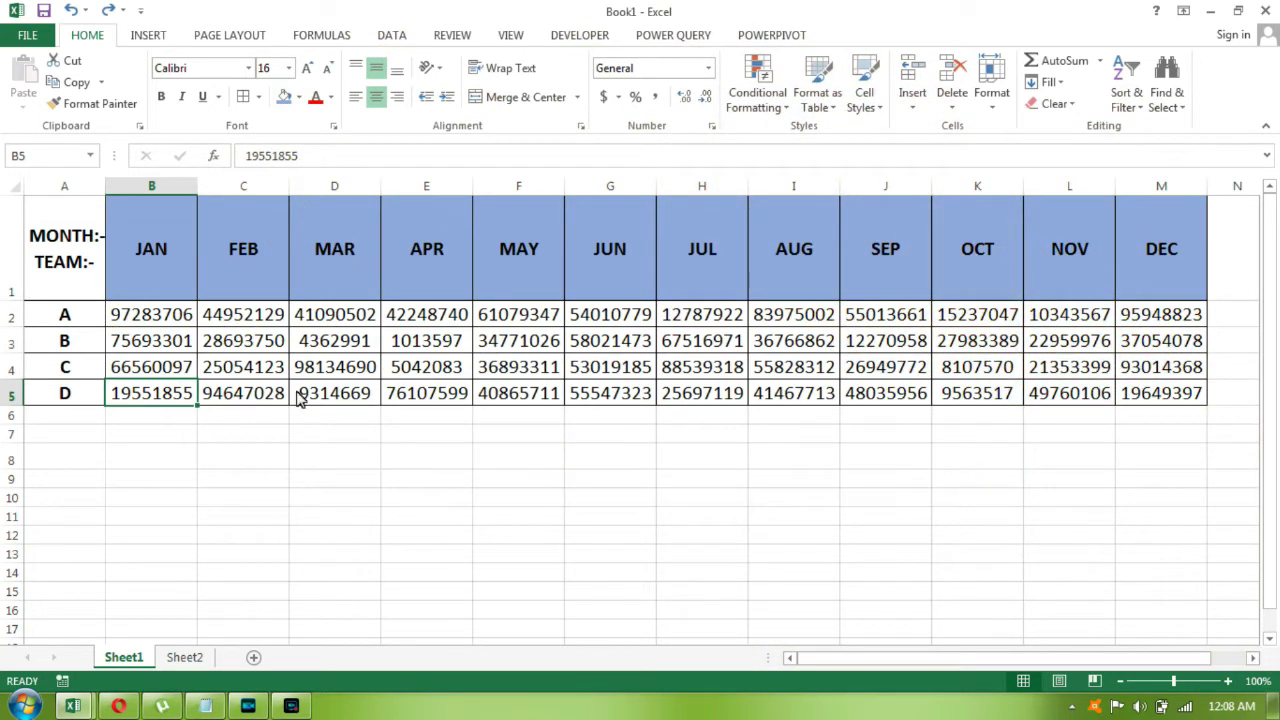
left_click(447, 386)
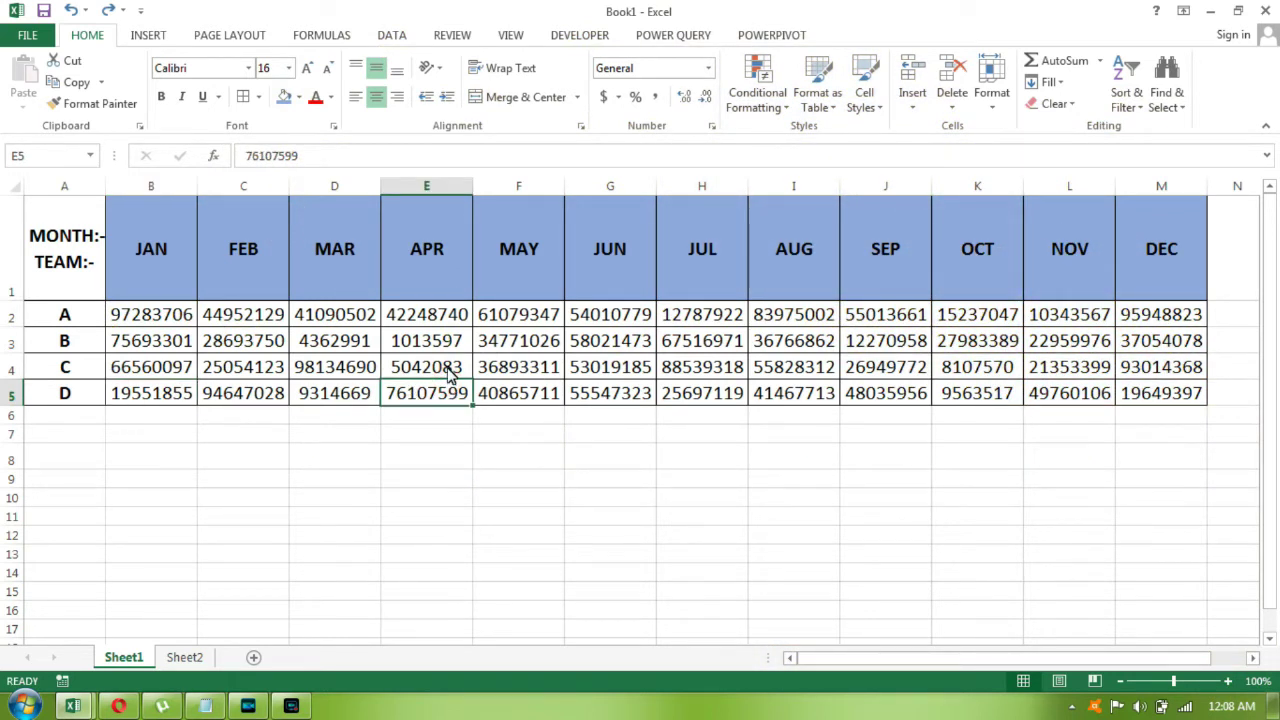
left_click(449, 370)
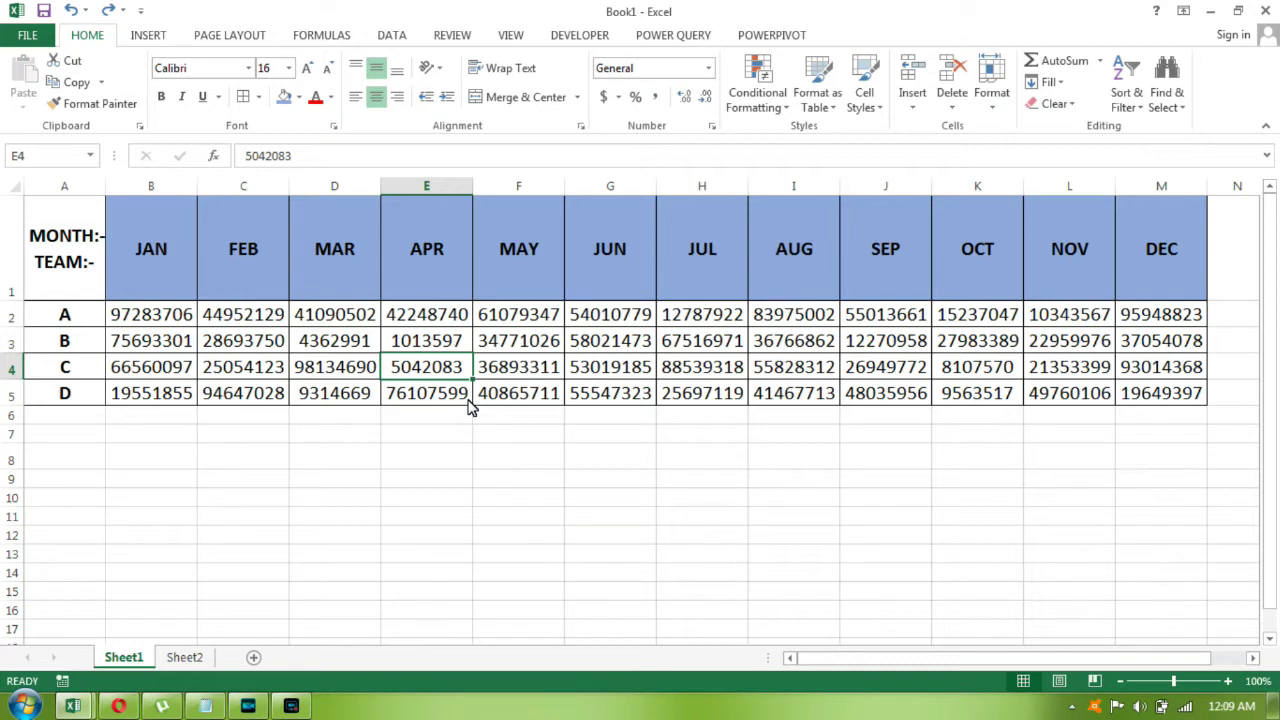
key("Up")
key("Up")
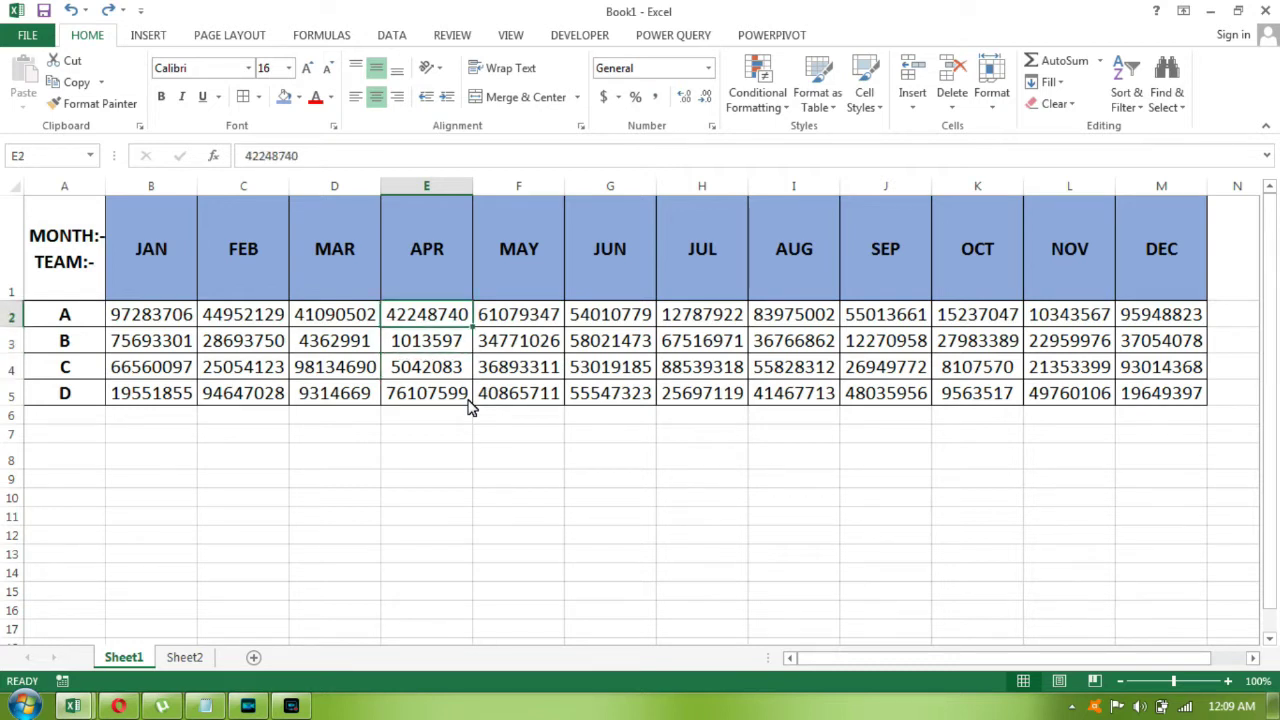
key("Left")
key("Left")
key("Left")
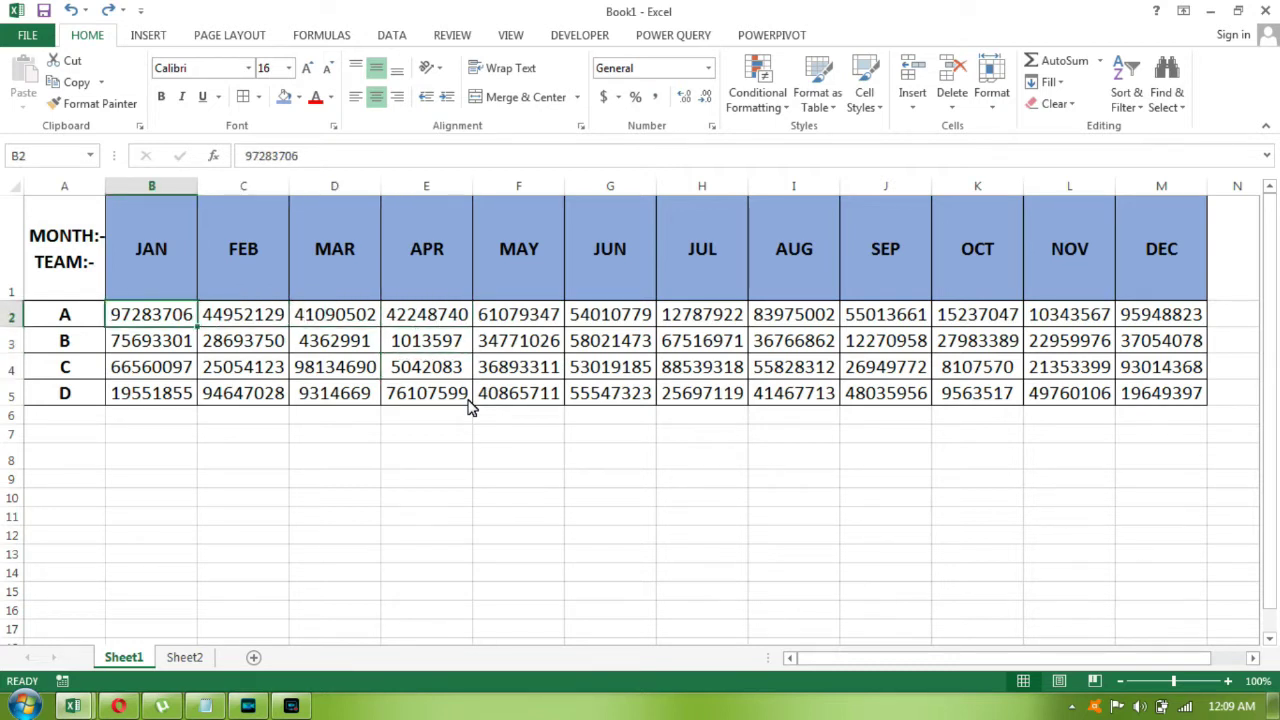
Enter 10000000 in cell B8 and copy it
key("Down")
key("Down")
key("Down")
key("Down")
key("Down")
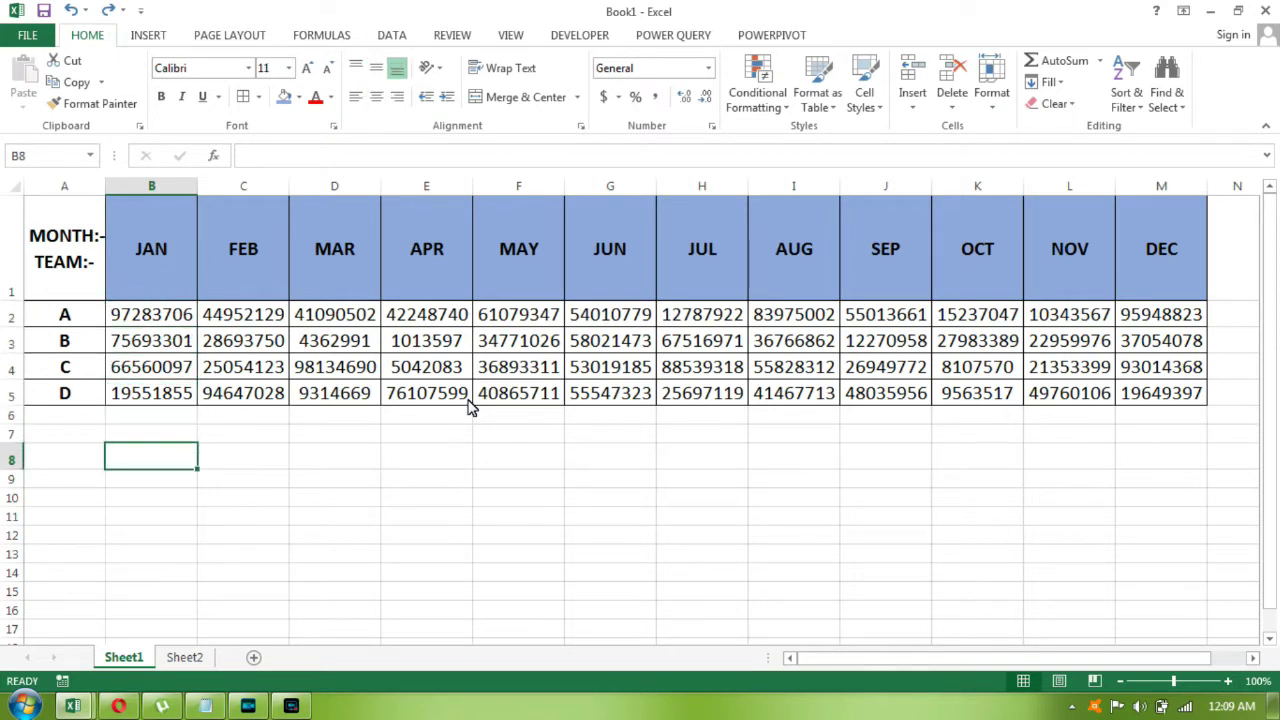
type("10000000")
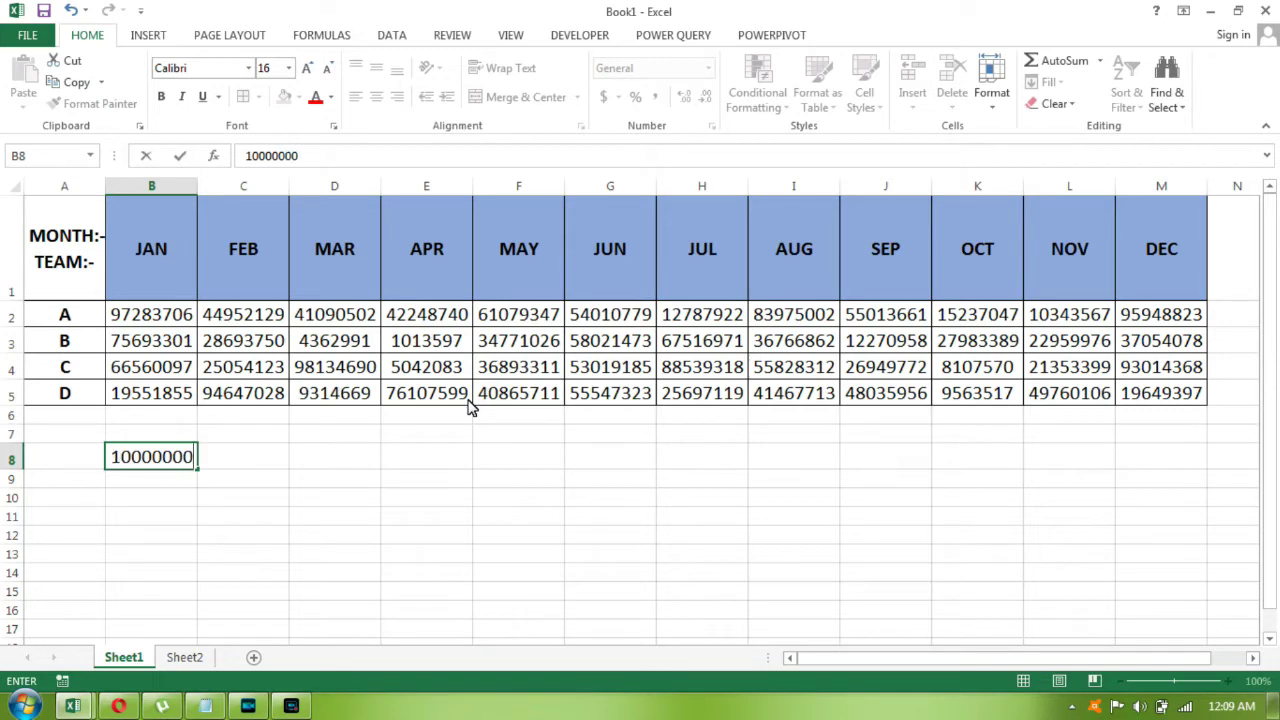
key("Return")
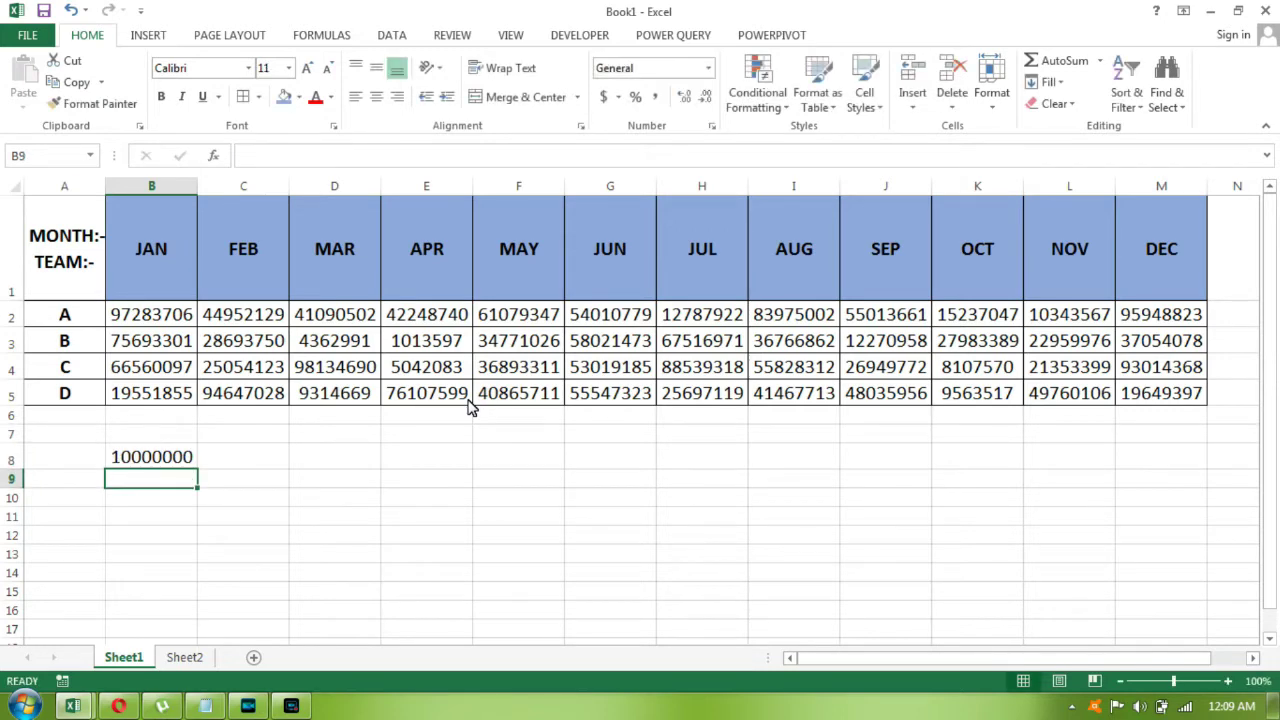
key("Up")
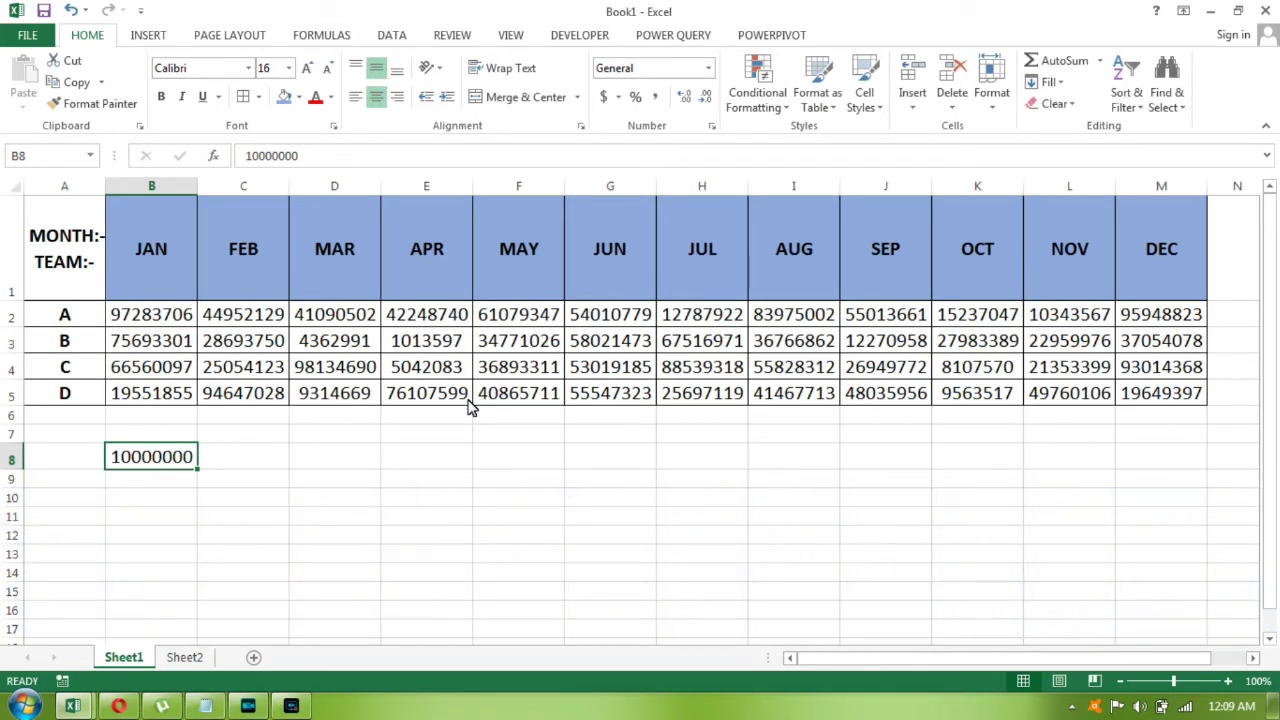
key("Up")
key("Up")
key("Up")
key("Up")
key("Up")
key("Up")
key("Down")
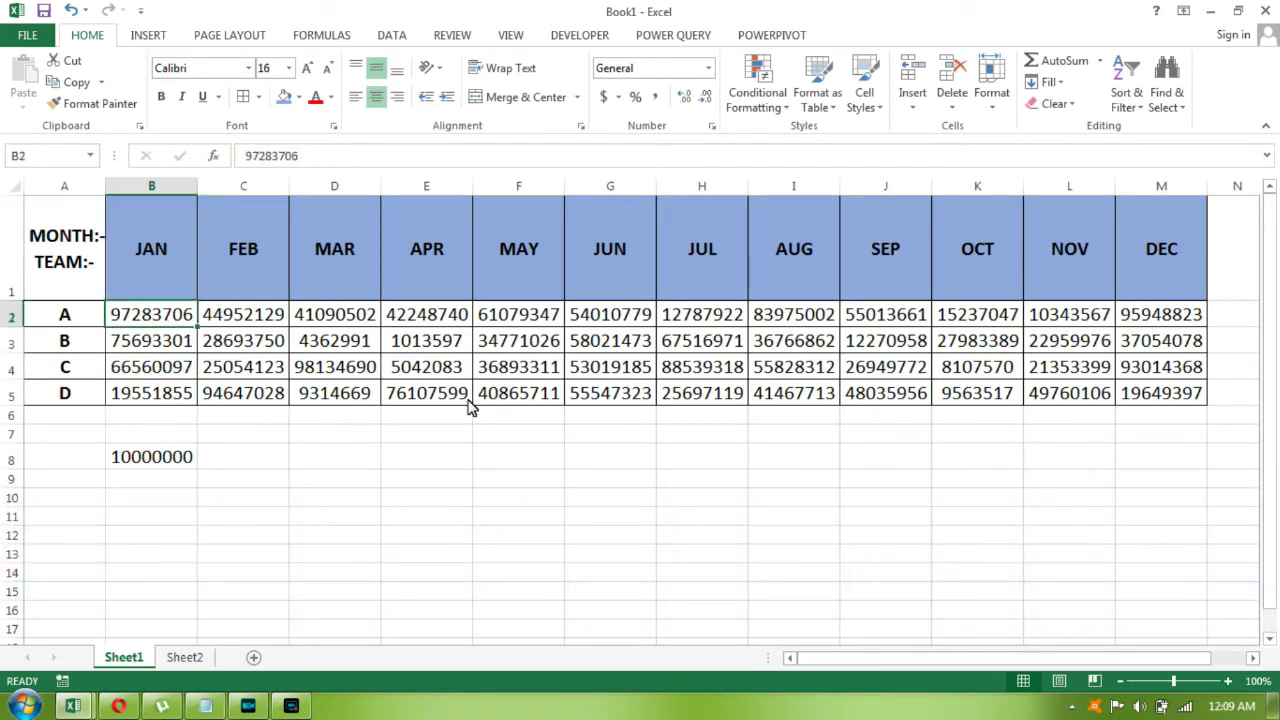
key("Down")
key("Down")
key("Down")
Select all the monthly amounts B2:M5
key("Down")
key("Down")
key("Down")
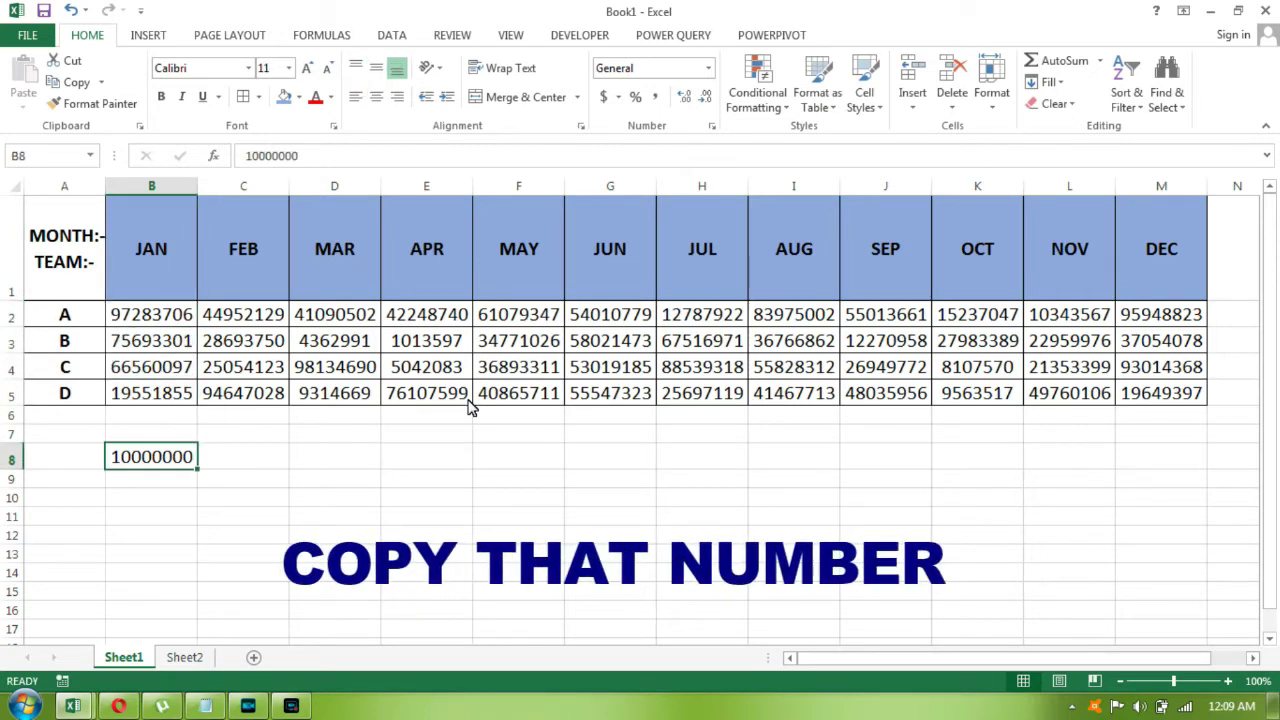
key("ctrl+c")
key("Up")
key("Up")
key("Up")
key("Up")
key("Up")
key("Up")
key("Down")
key("shift+Down")
key("shift+Down")
key("shift+Down")
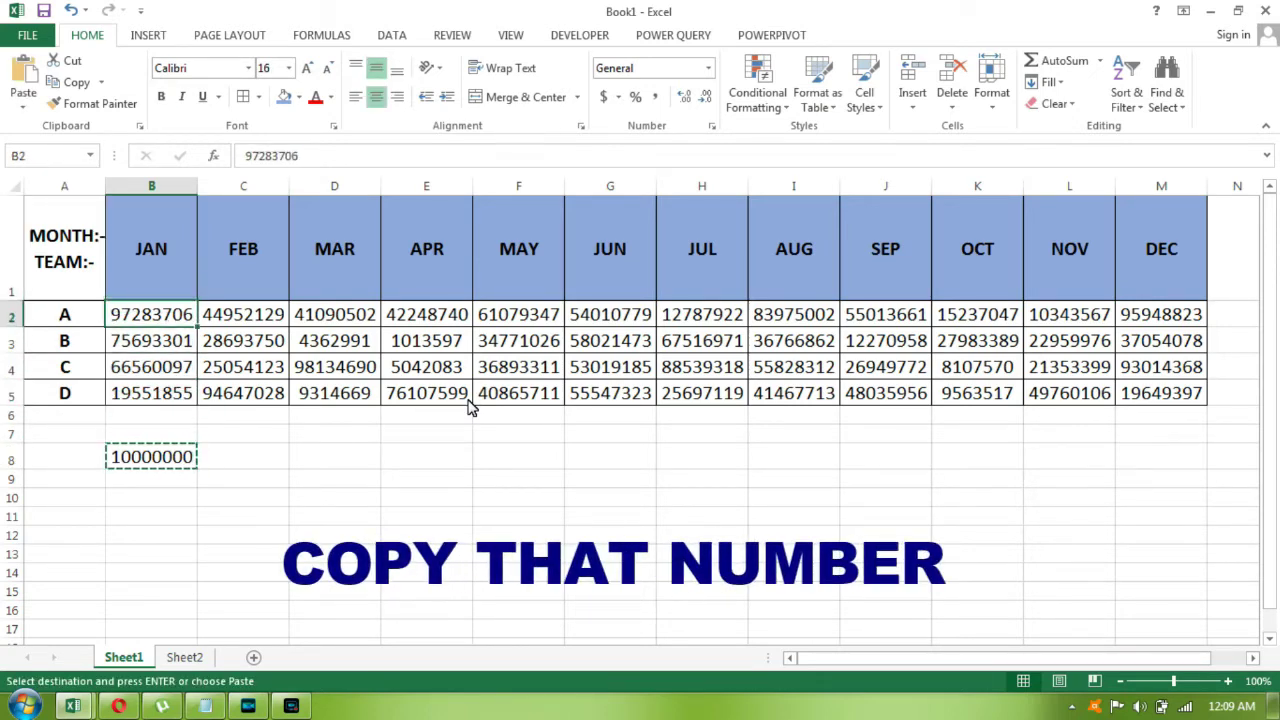
key("ctrl+shift+Right")
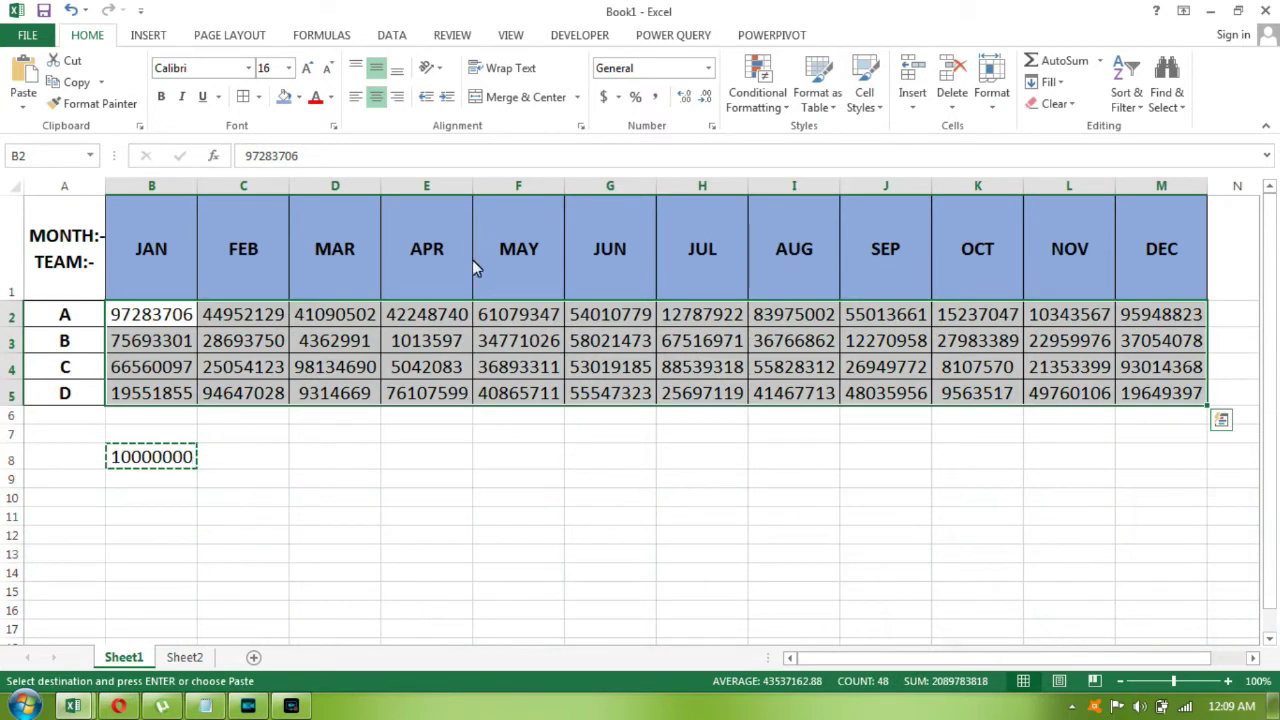
Use Paste Special with the Divide operation to divide B2:M5 by 10000000
right_click(388, 343)
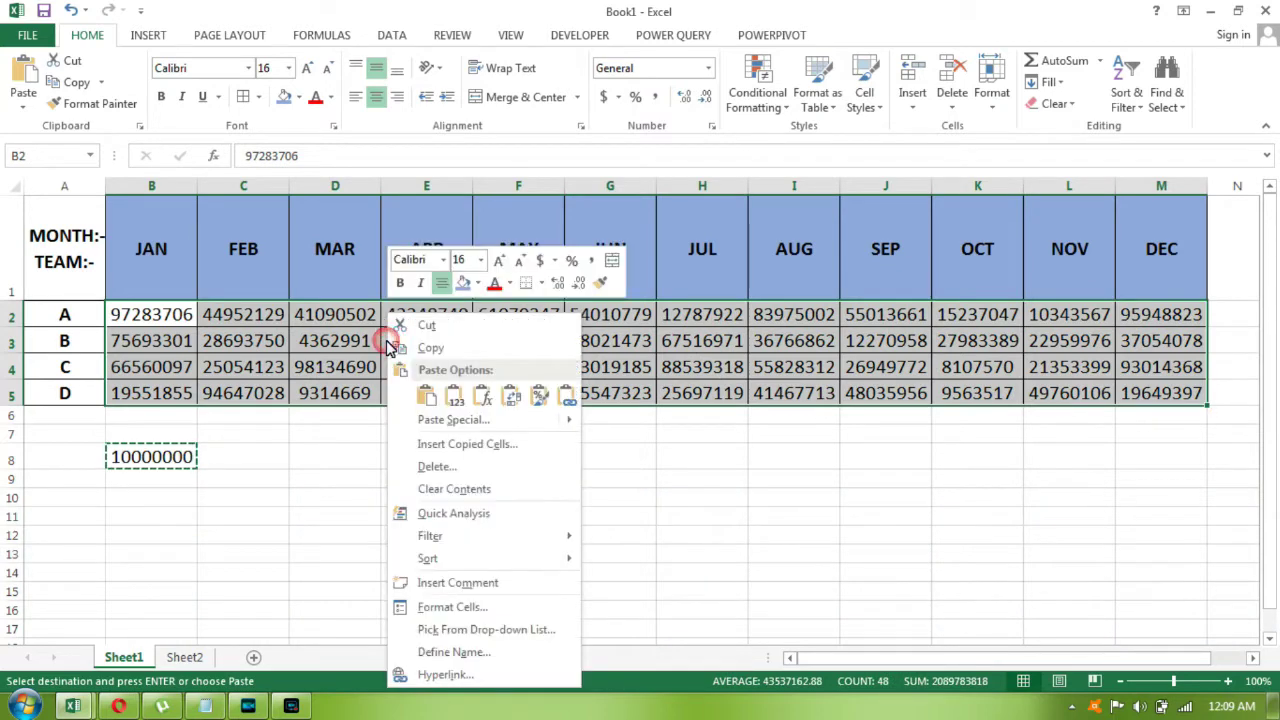
left_click(437, 420)
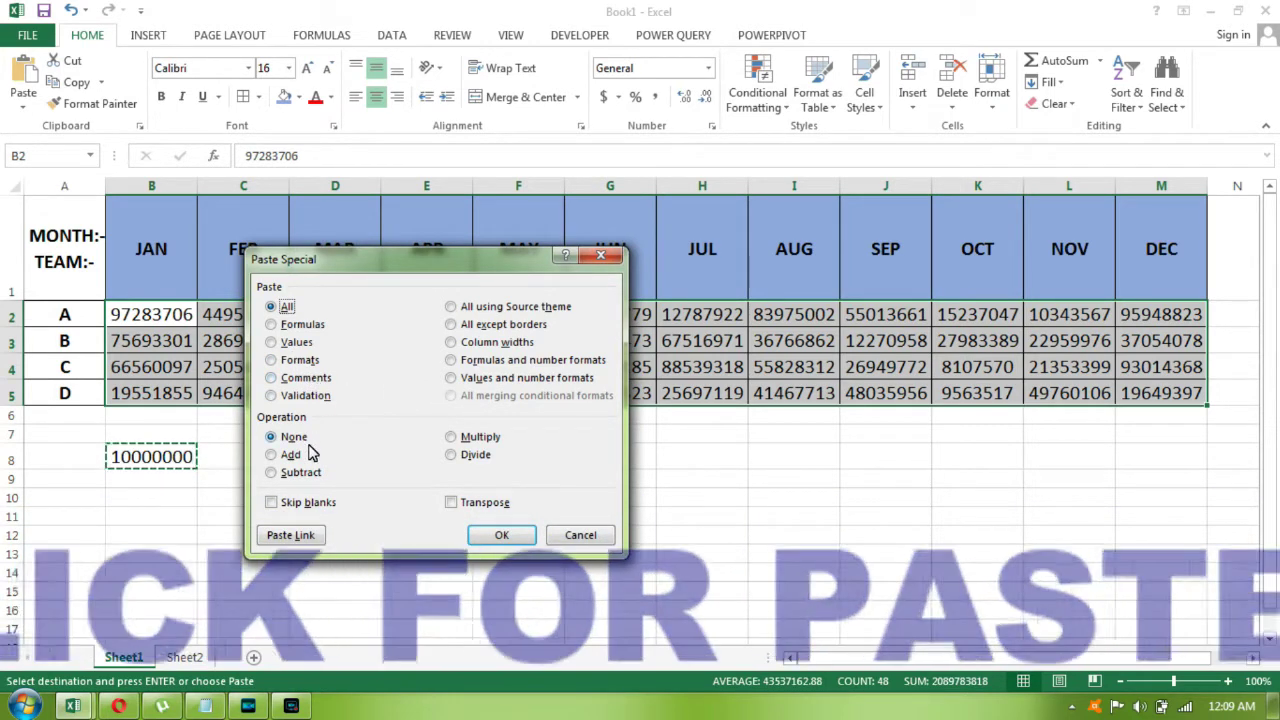
left_click(470, 455)
left_click(502, 535)
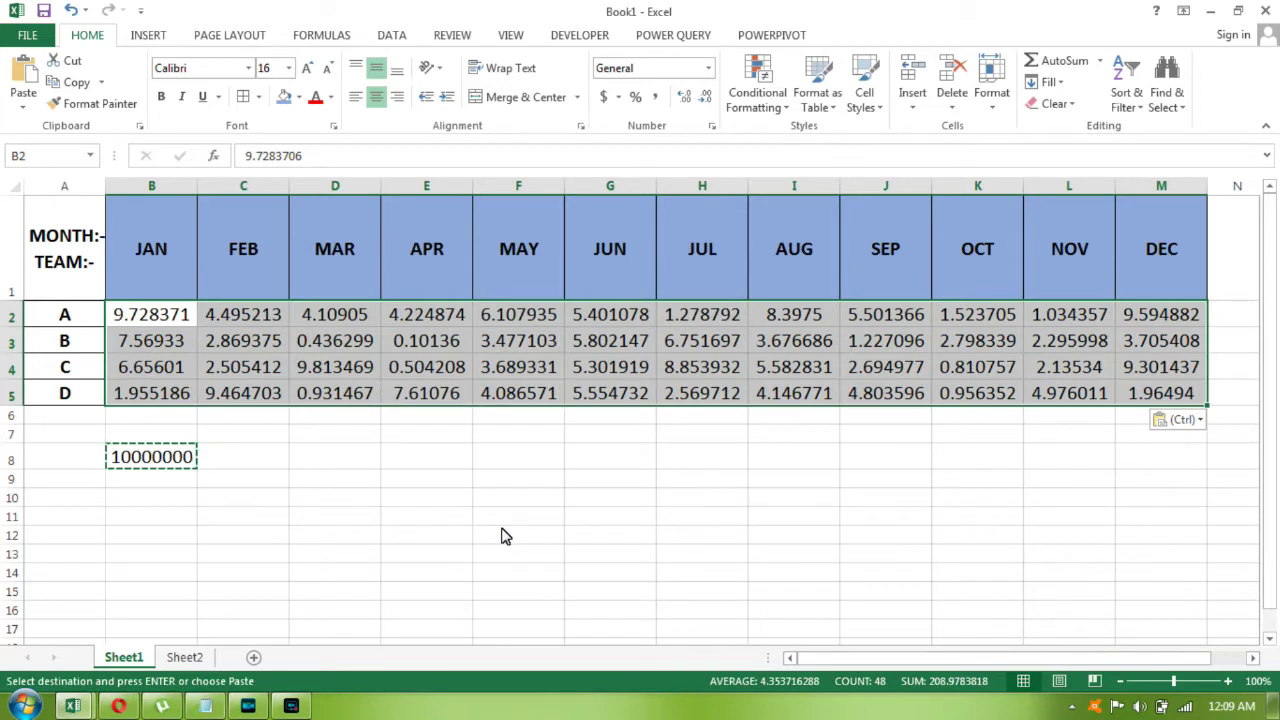
left_click(700, 97)
left_click(700, 97)
left_click(700, 97)
left_click(700, 97)
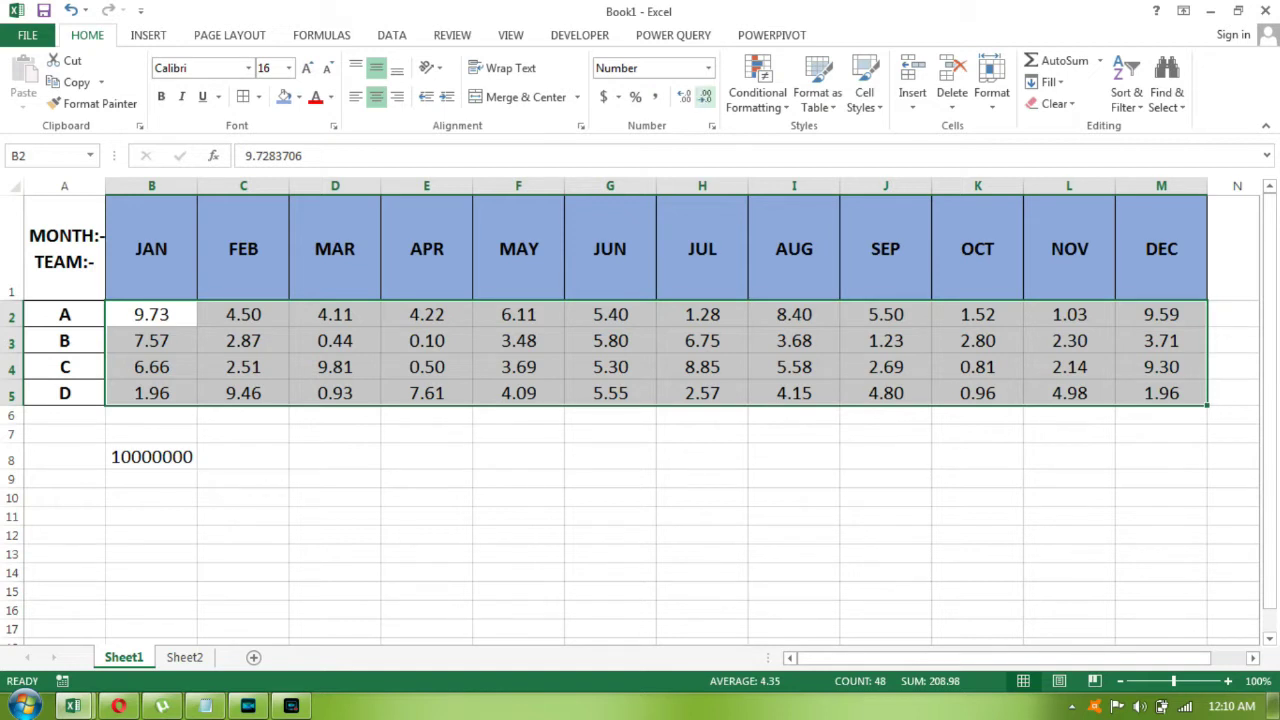
left_click(183, 315)
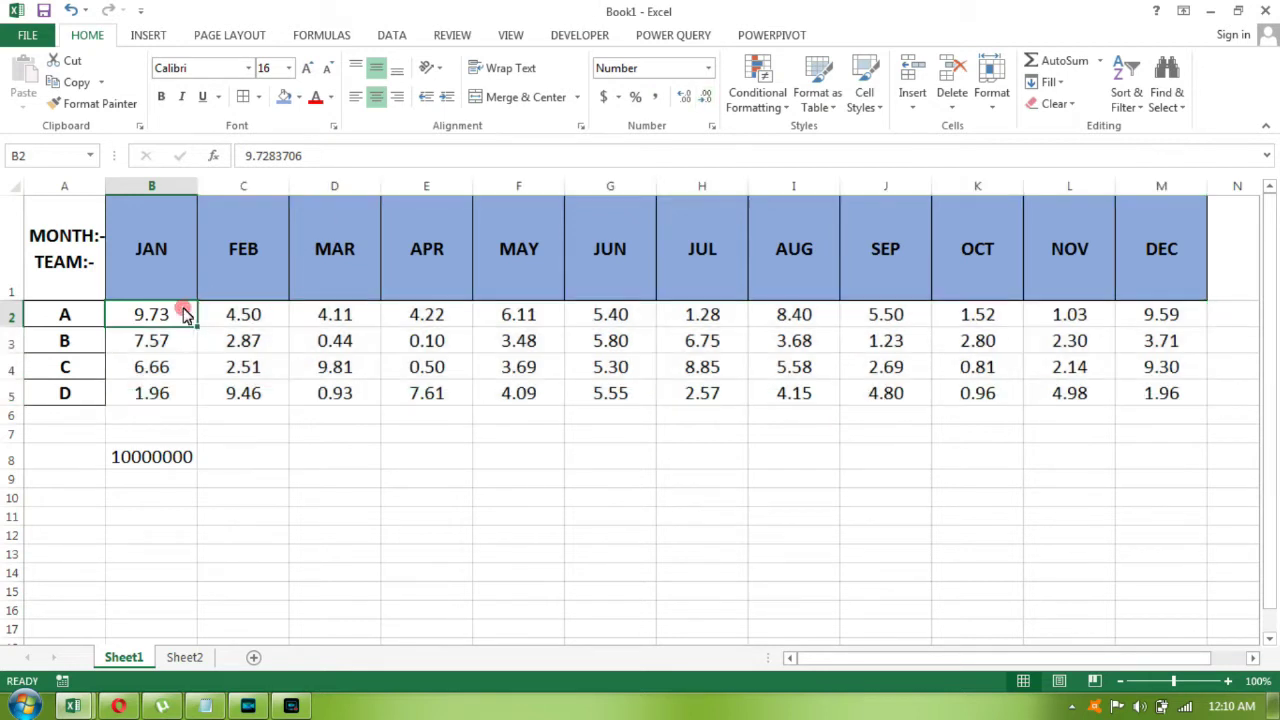
left_click(435, 373)
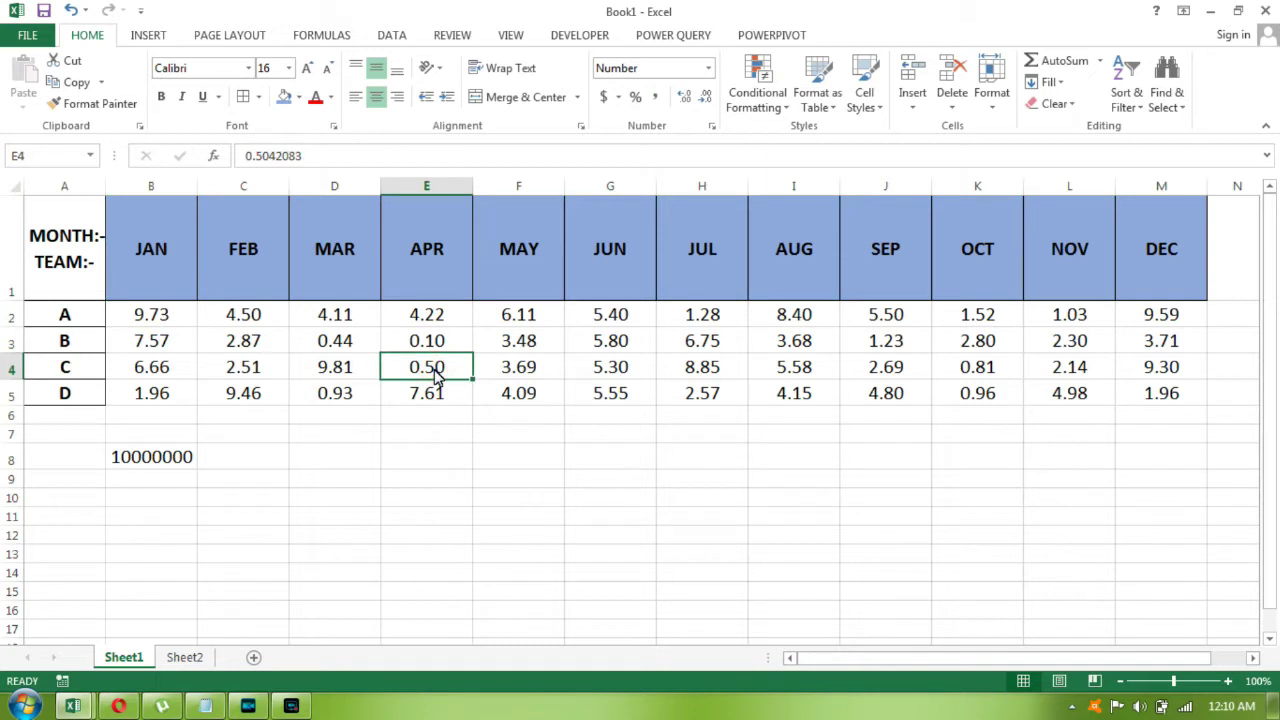
left_click(150, 238)
key("shift+space")
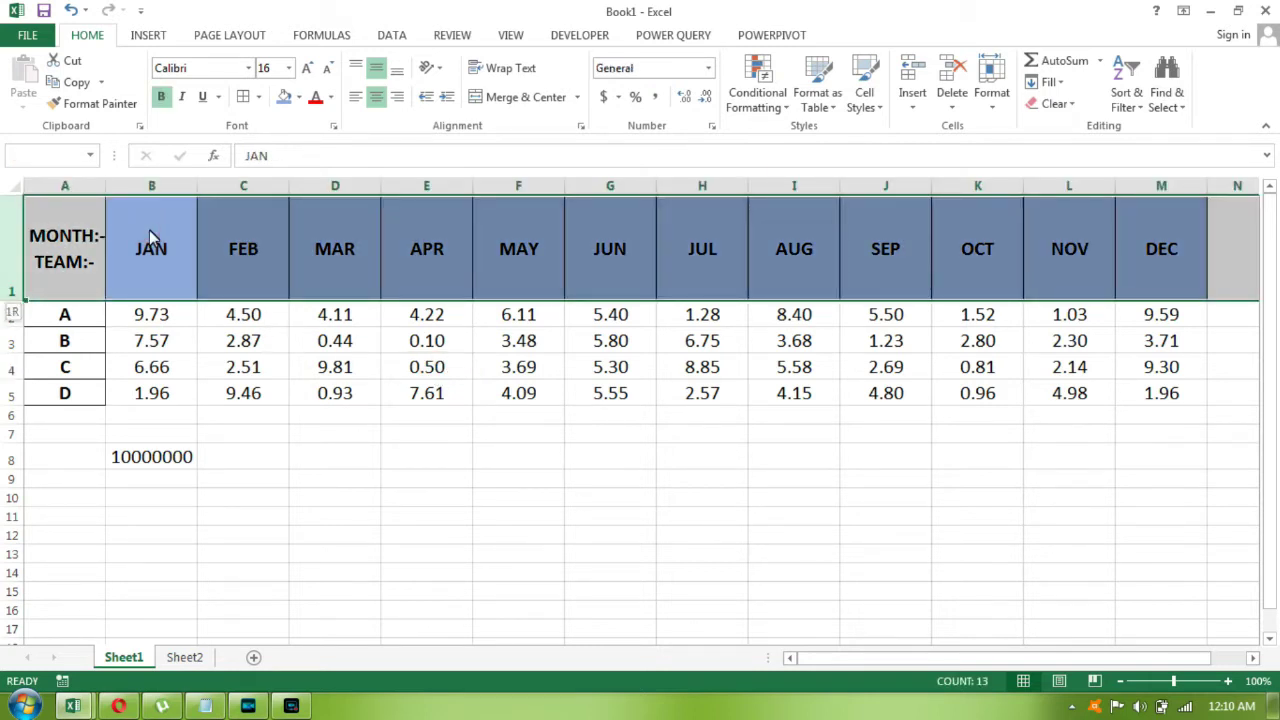
Insert a blank row above the table and label A1 'amount is in crore'
key("ctrl+shift+plus")
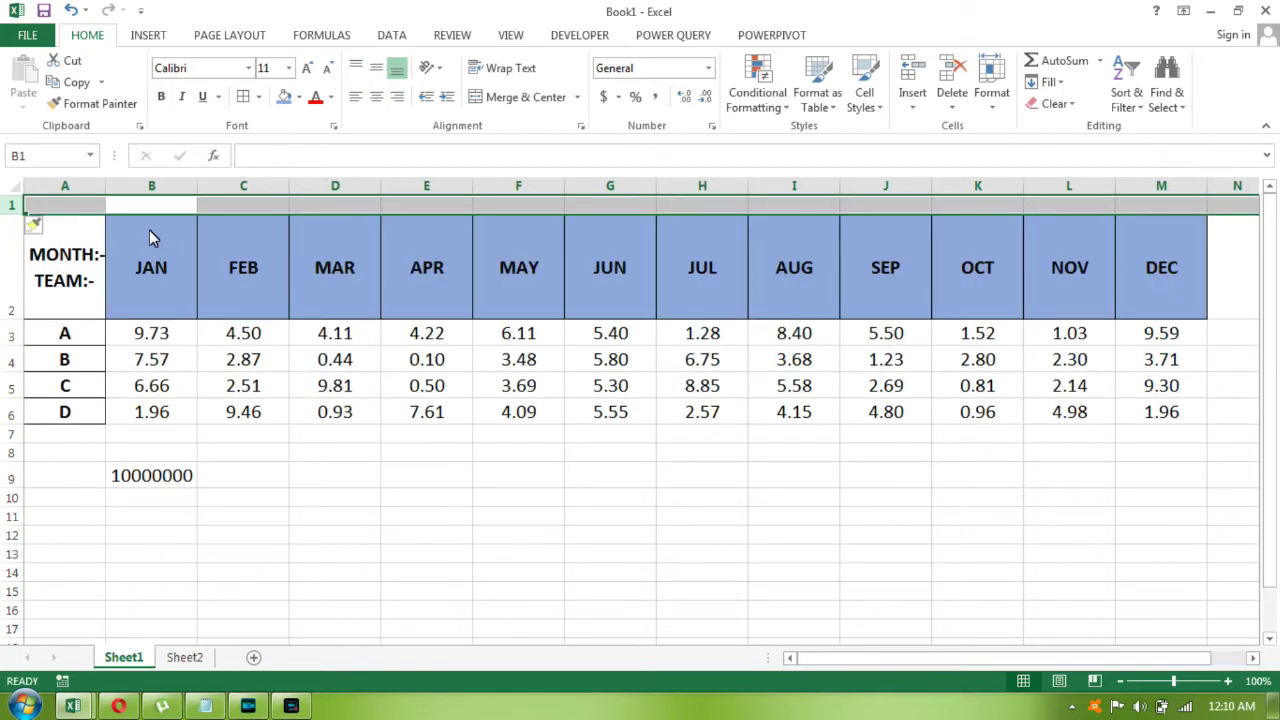
key("Home")
type("amount is in cror")
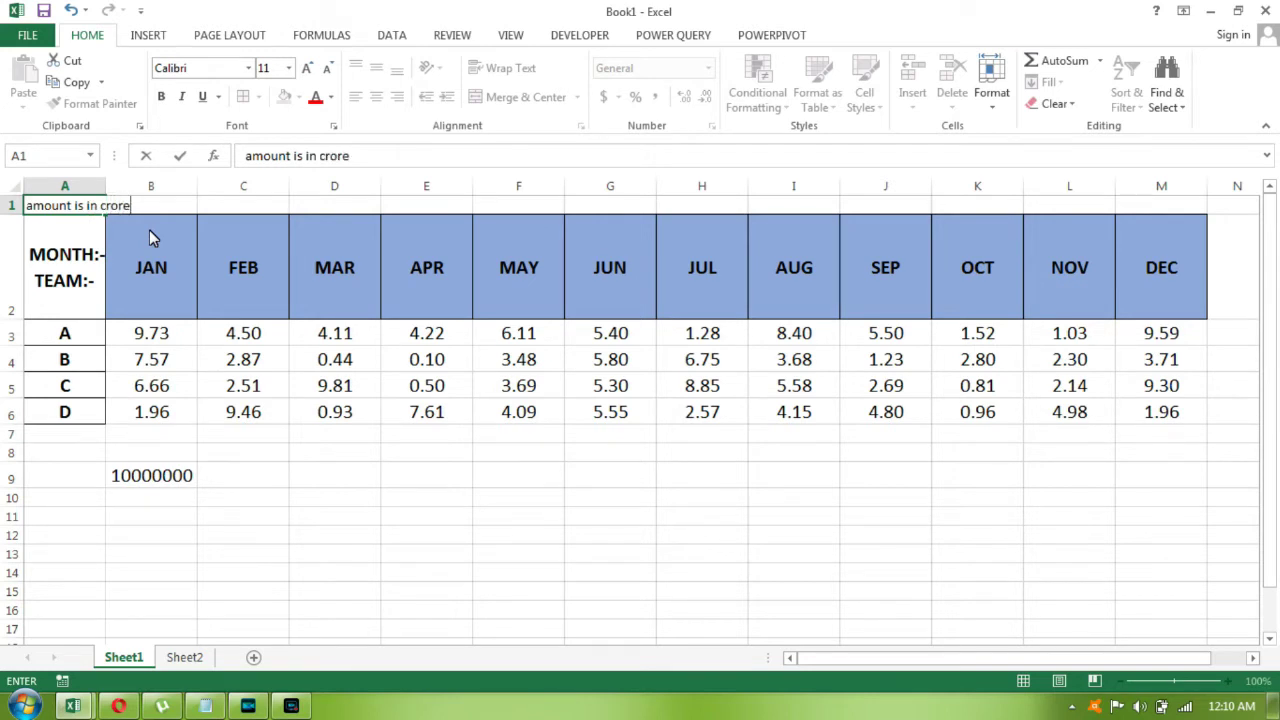
key("Return")
key("Return")
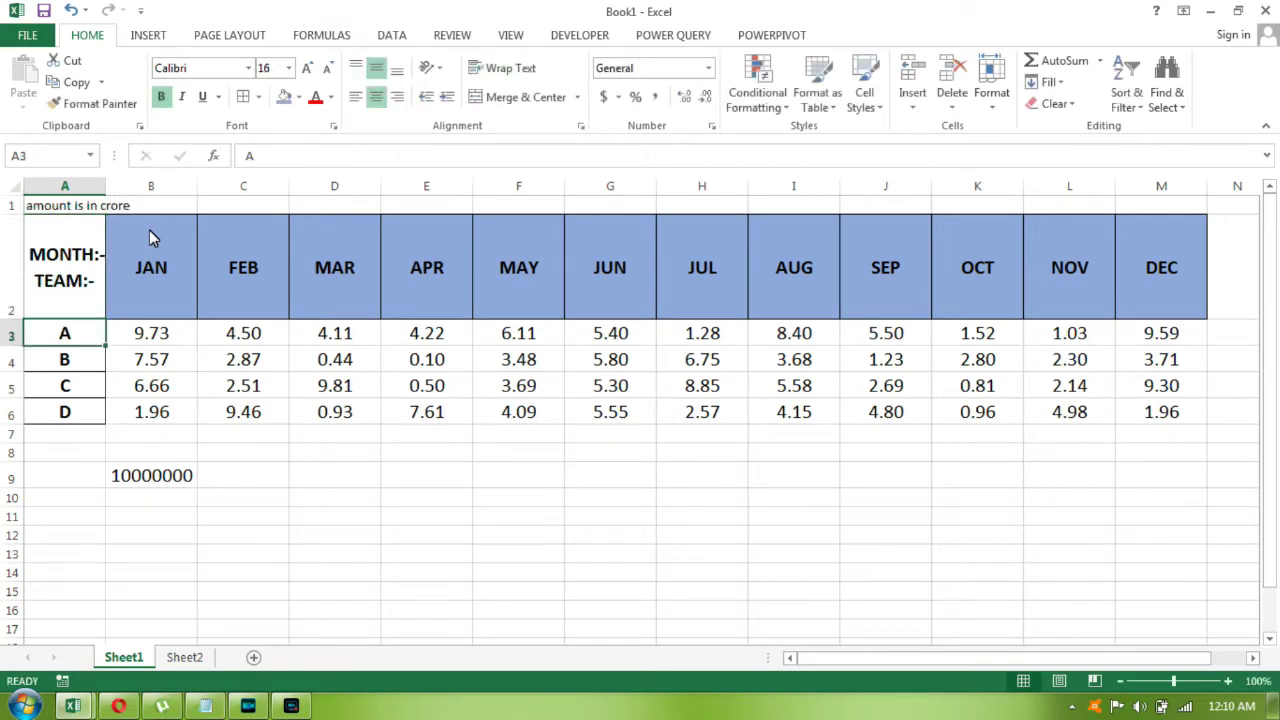
Briefly select the whole table, then return to the MONTH/TEAM cell A2
key("Up")
key("ctrl+a")
key("alt")
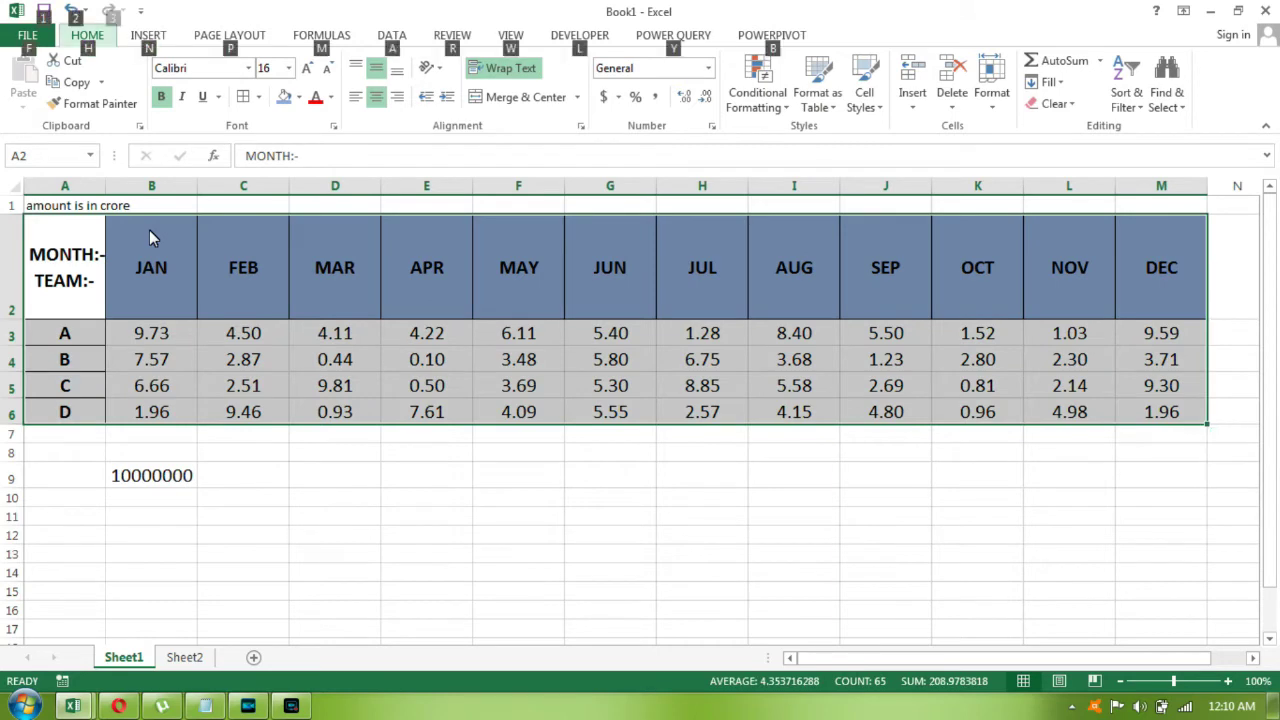
key("Escape")
key("Up")
key("Down")
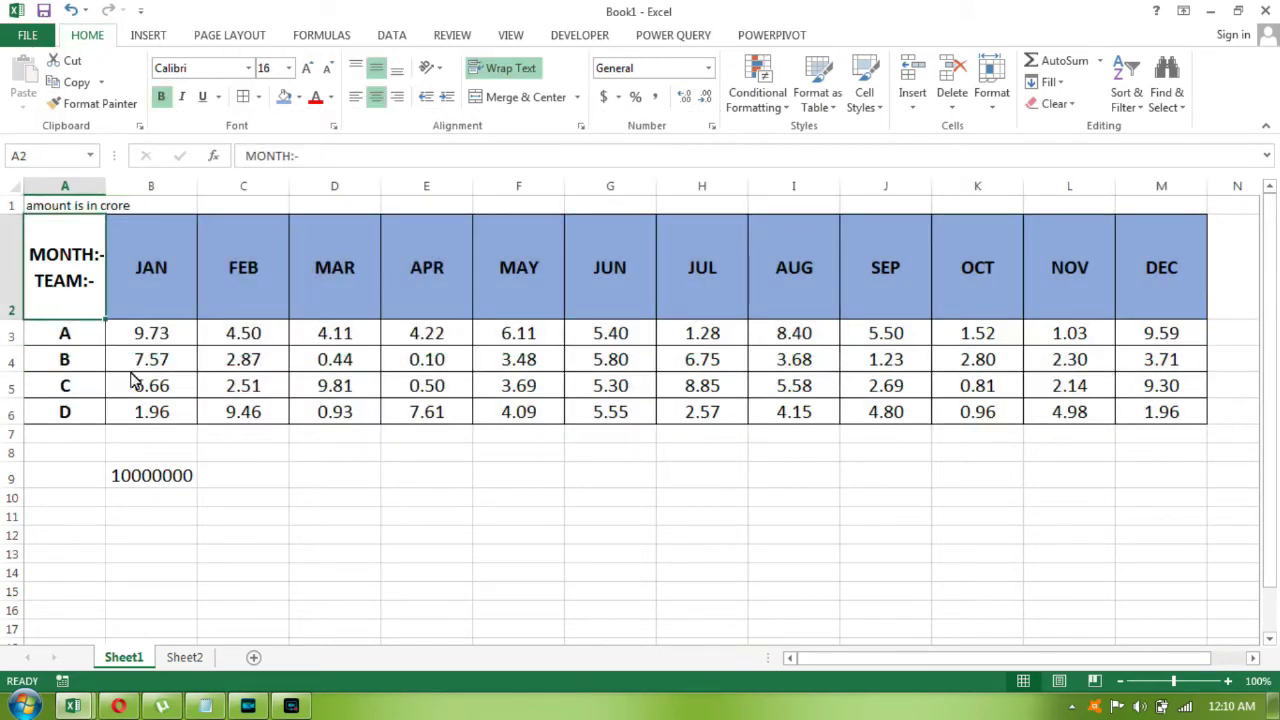
On Sheet2, review the salary table and copy the 500 incentive value in G1
left_click(185, 657)
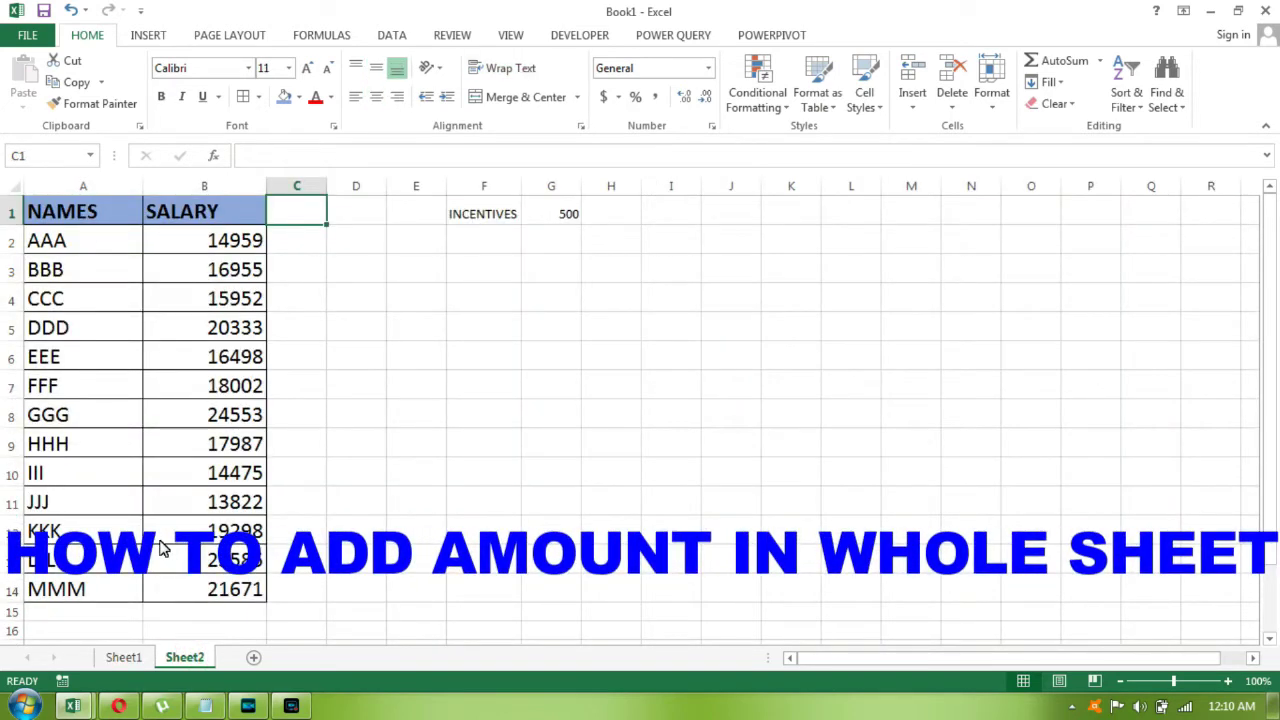
key("Left")
key("Left")
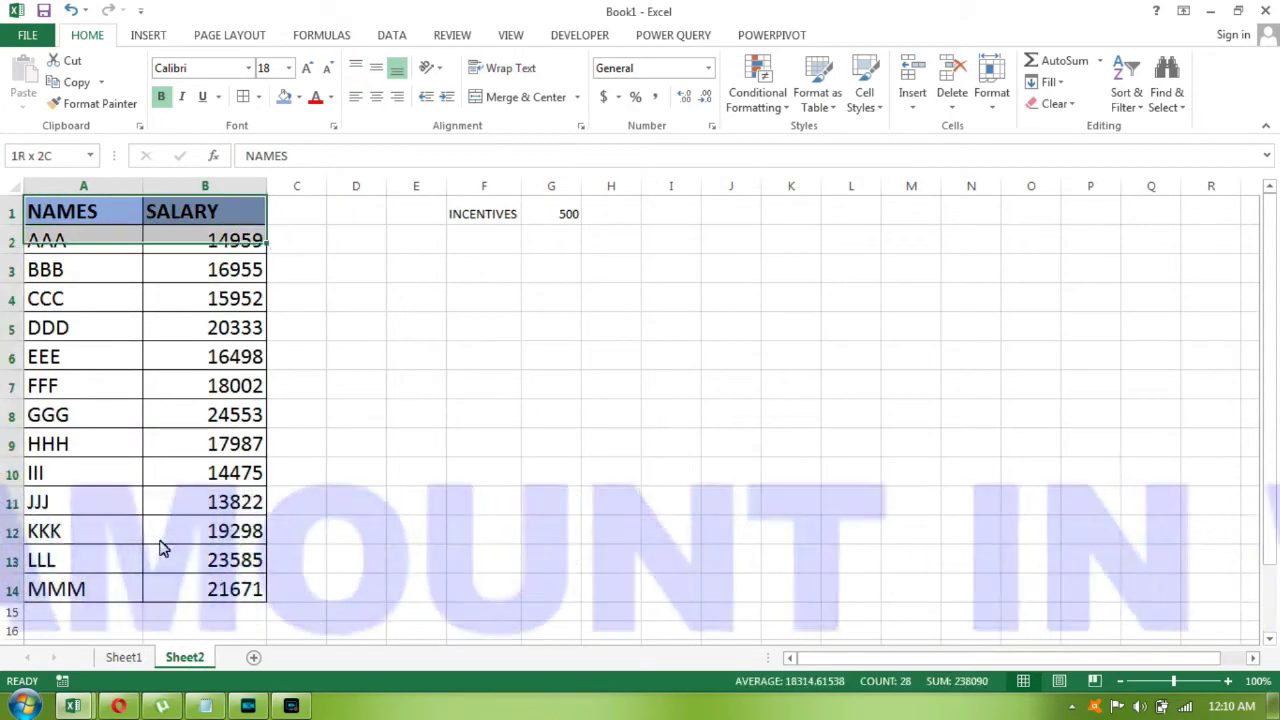
key("ctrl+Down")
key("Up")
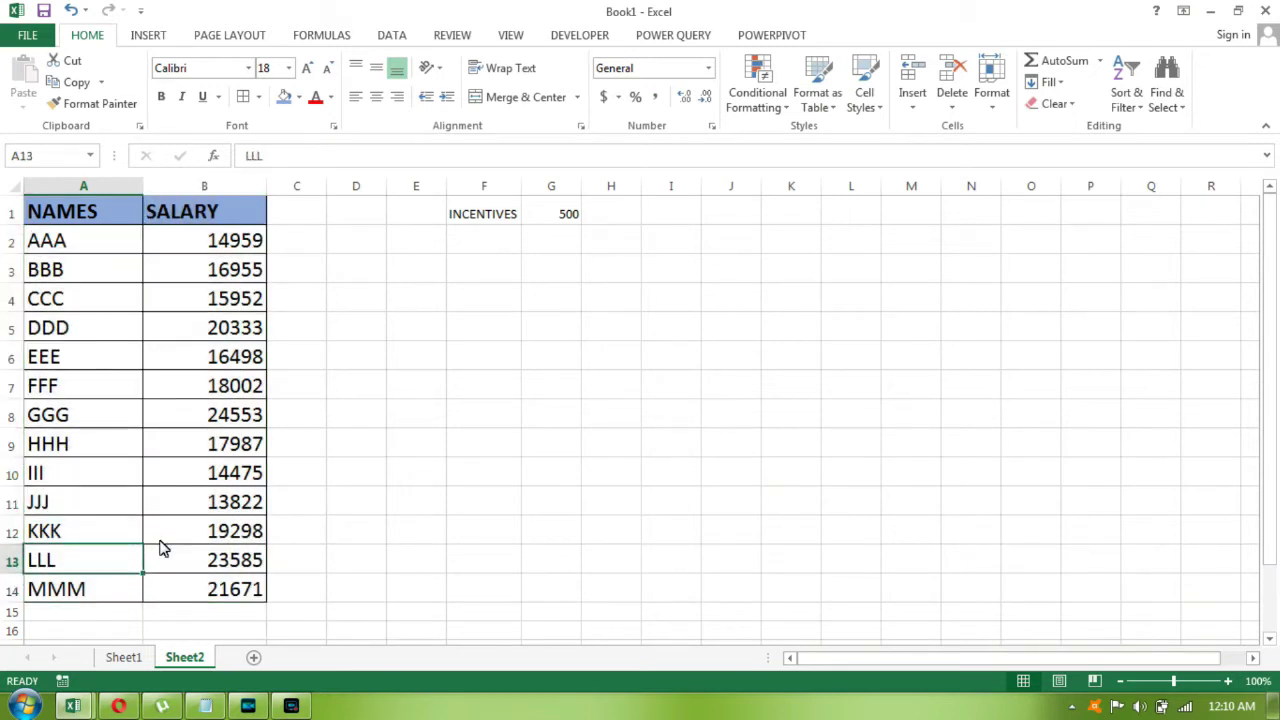
key("Right")
key("Down")
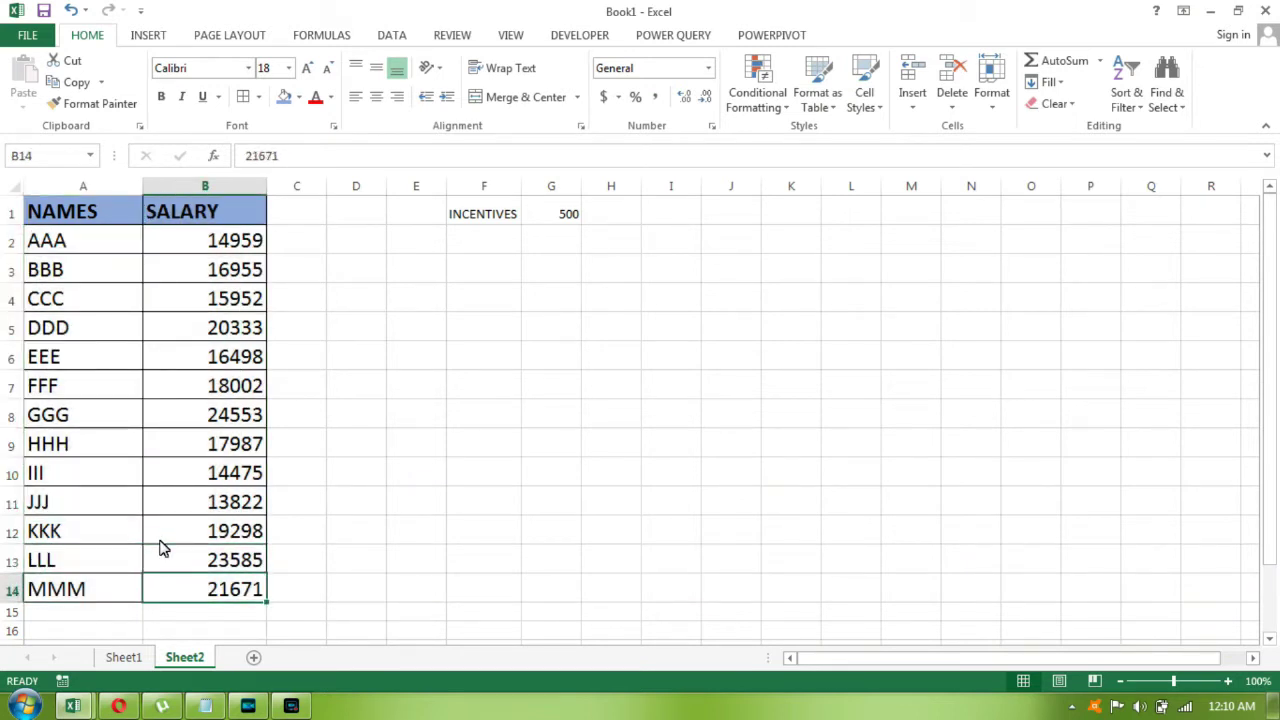
key("ctrl+Up")
key("Right")
key("ctrl+Right")
key("Right")
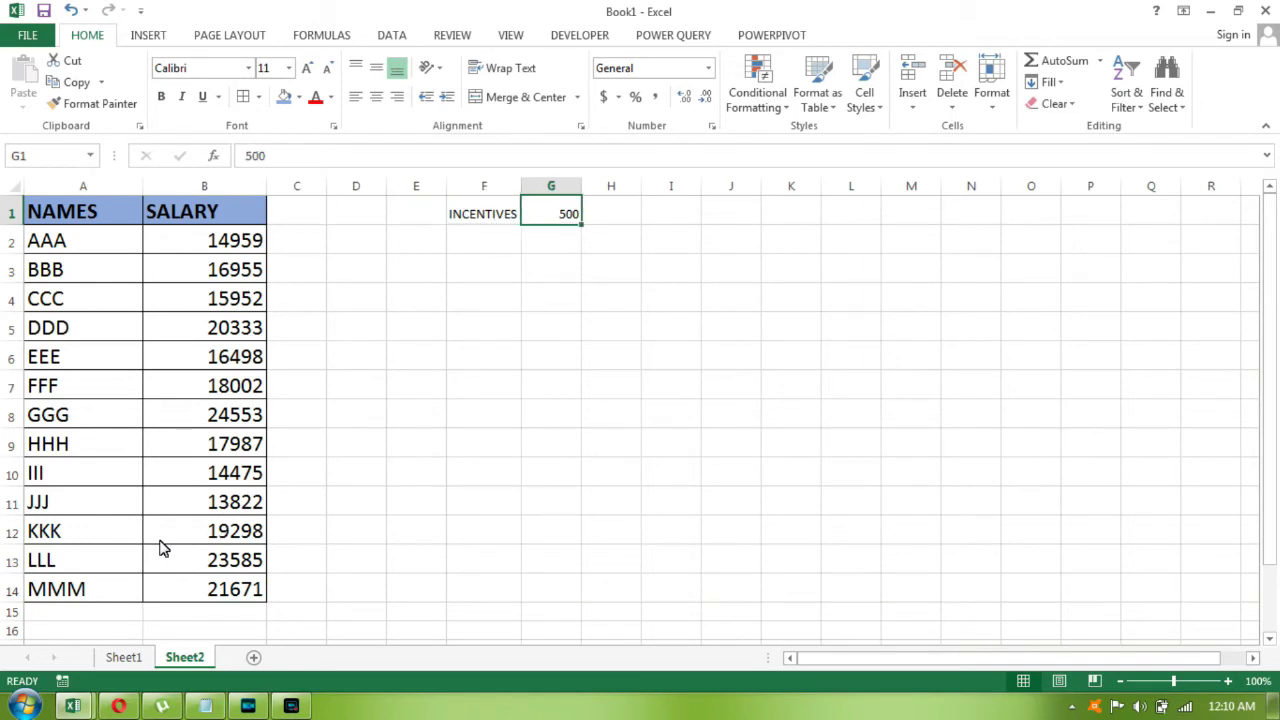
key("ctrl+c")
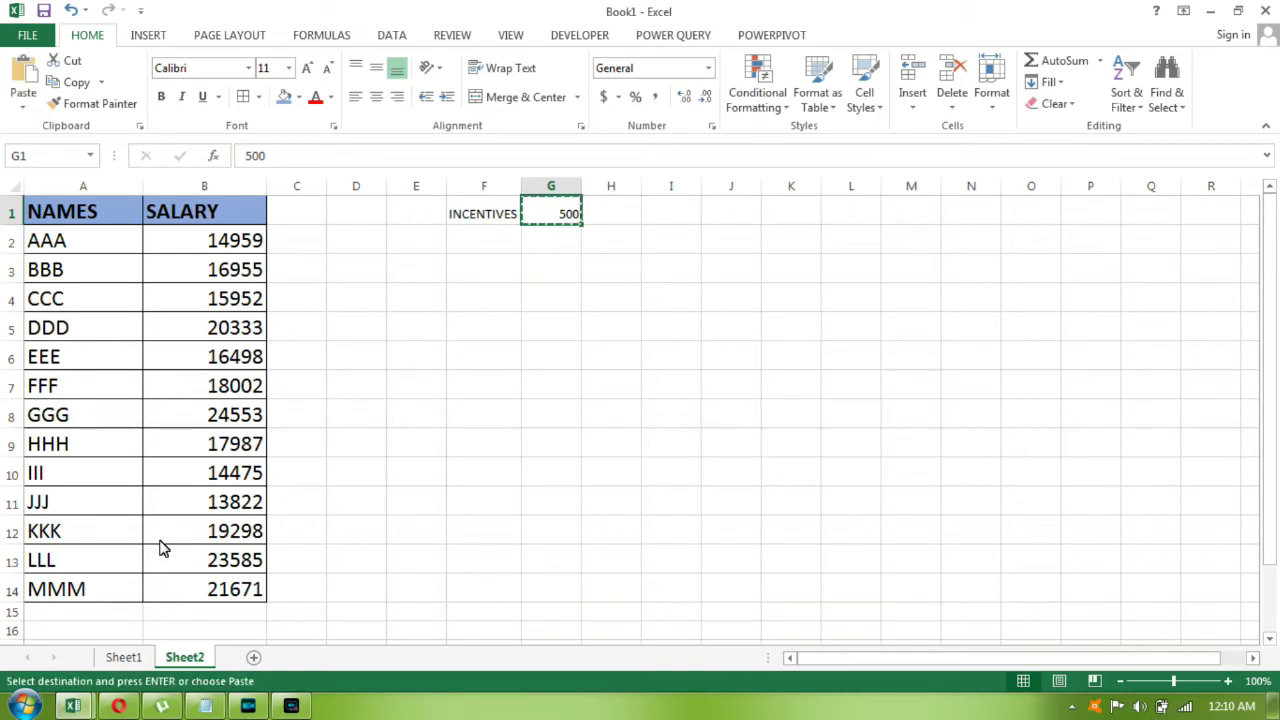
Copy the SALARY column B1:B14 into column C and auto-fit column C
key("Left")
key("Left")
key("Left")
key("Left")
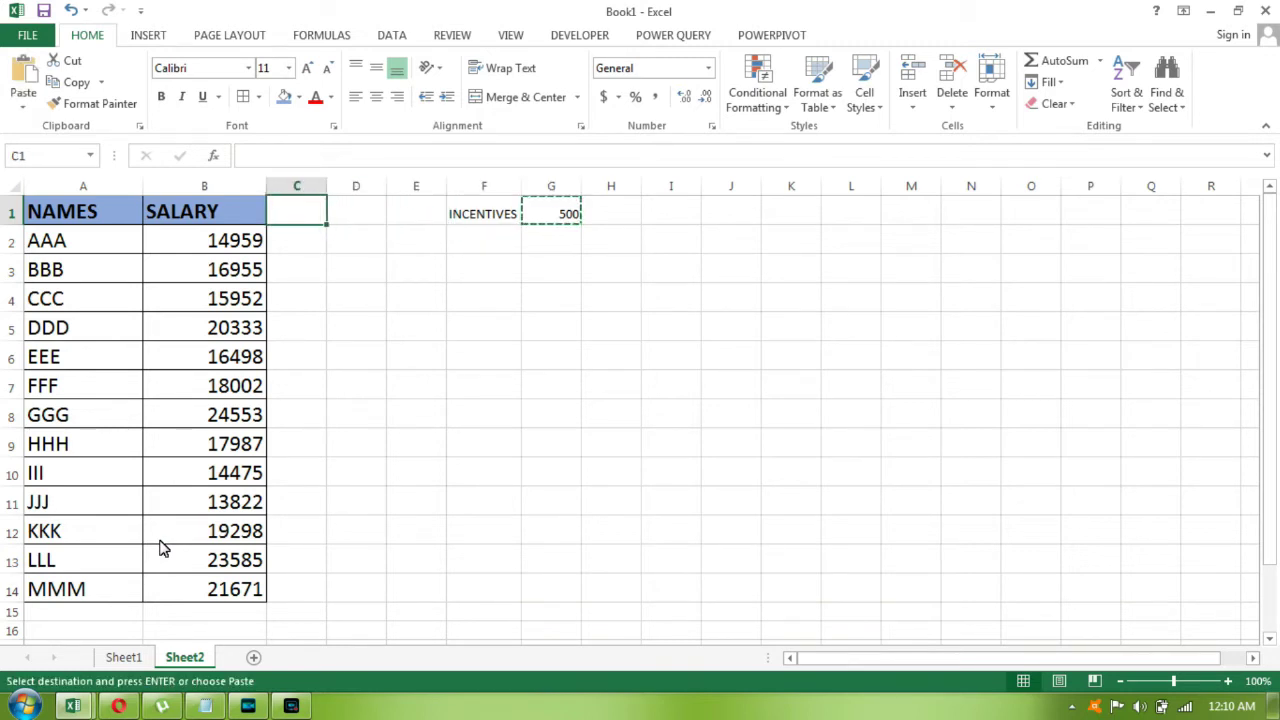
key("Left")
key("ctrl+shift+Down")
key("ctrl+c")
key("Right")
key("ctrl+v")
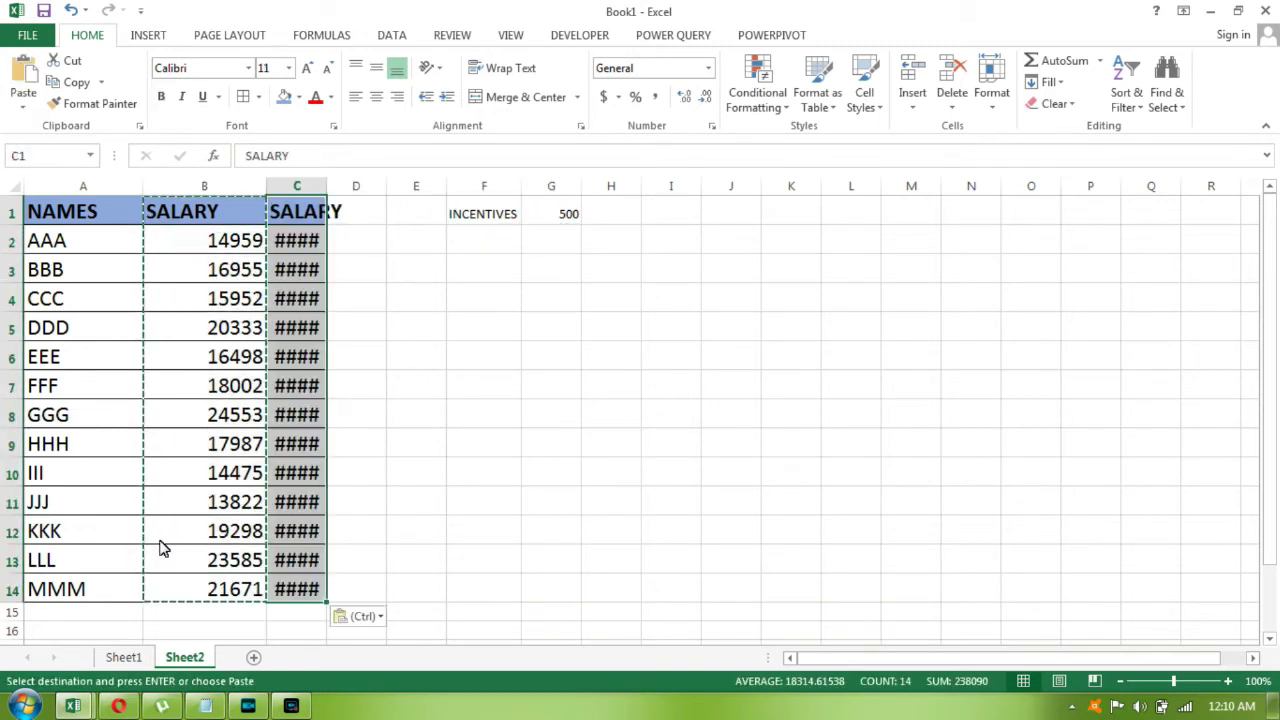
left_click(329, 187)
double_click(329, 187)
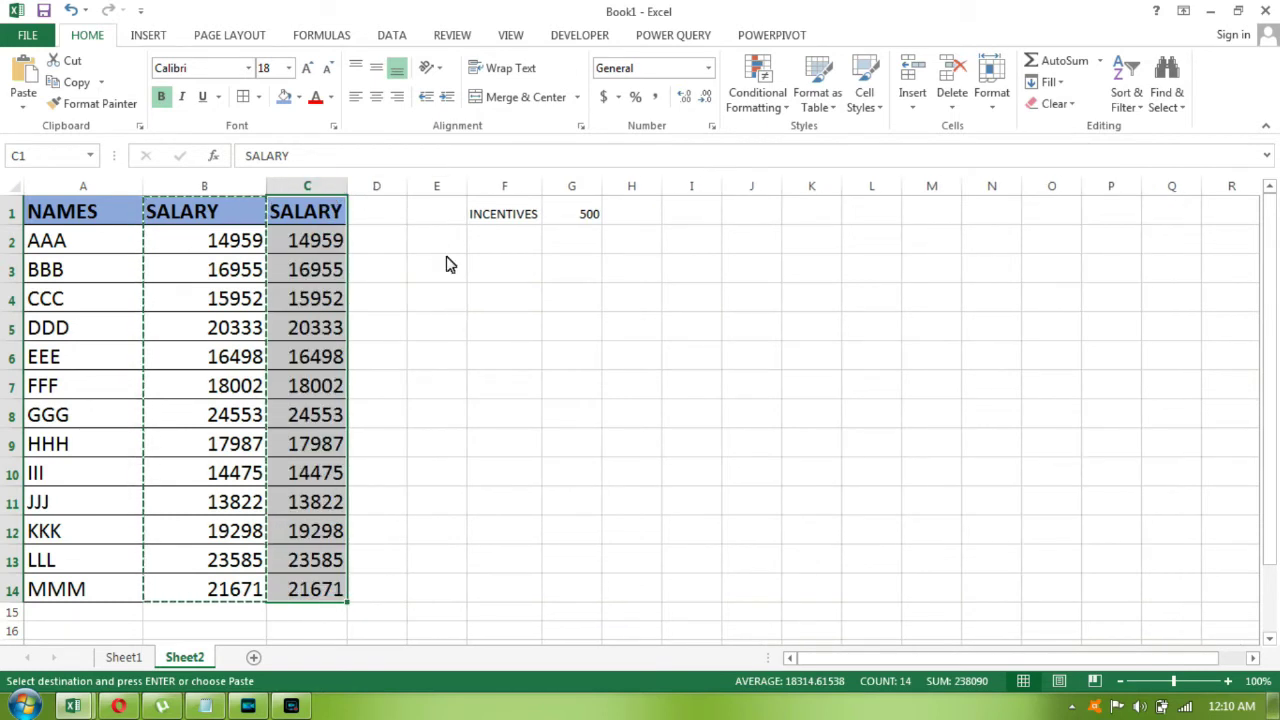
Copy the 500 incentive again and select the salaries C2:C14
key("Right")
key("Right")
key("Right")
key("Right")
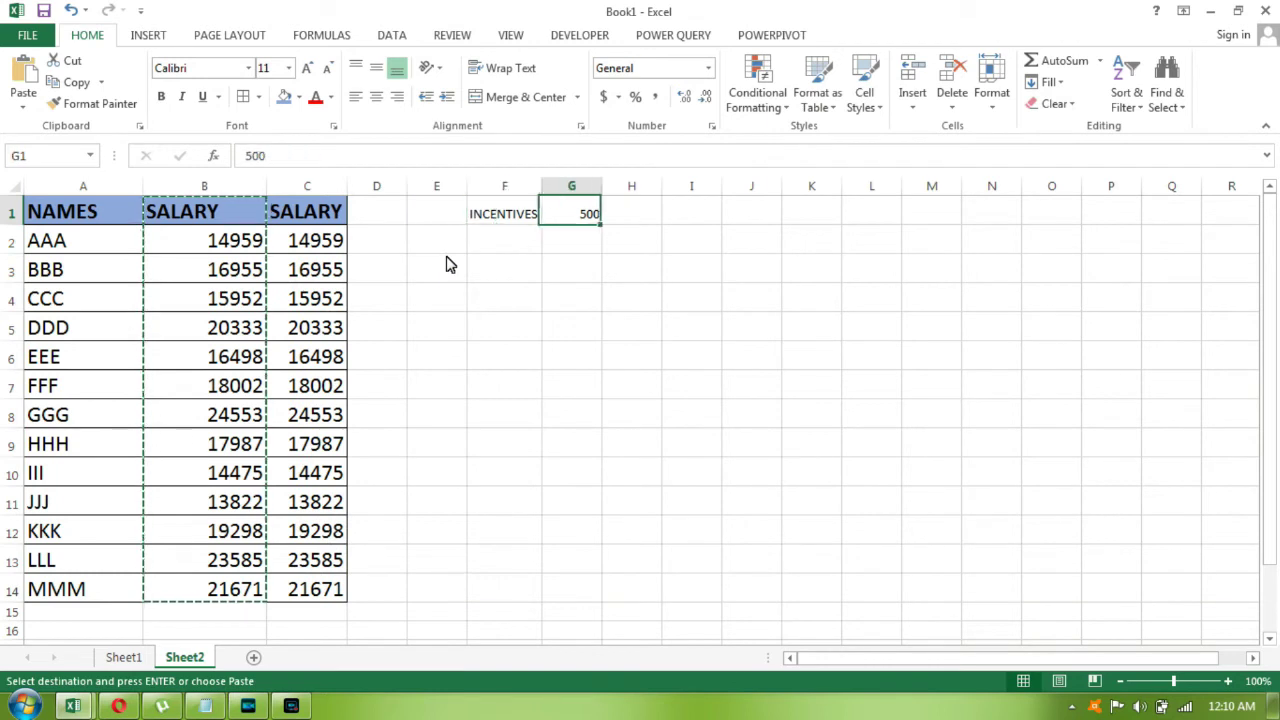
key("ctrl+c")
key("Left")
key("Left")
key("Left")
key("Left")
key("Down")
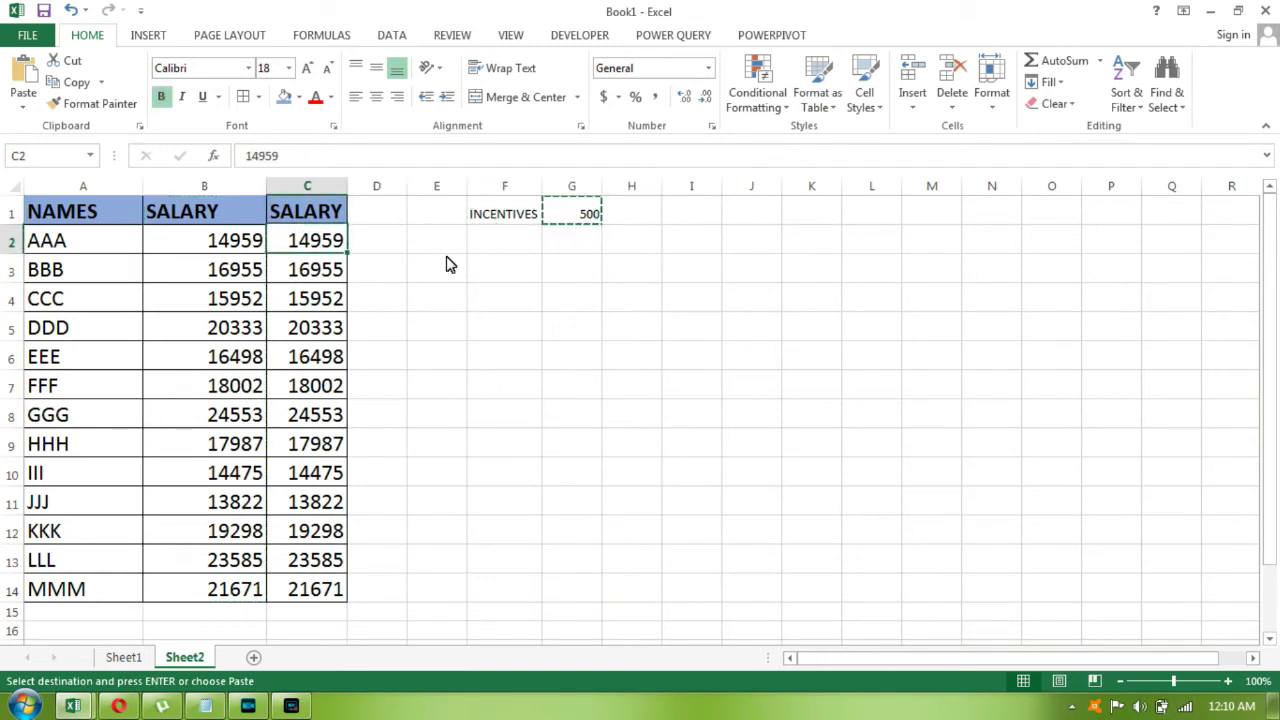
key("ctrl+shift+Down")
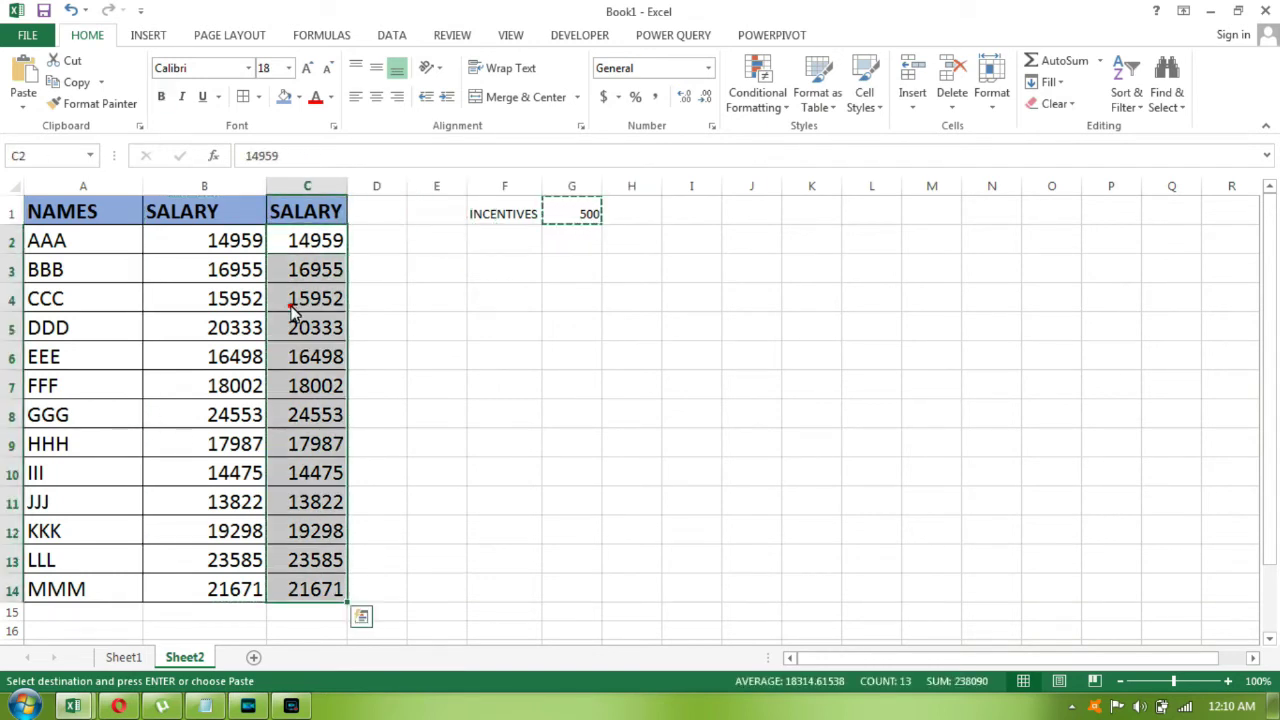
Add the 500 incentive to salaries C2:C14 using Paste Special Add
right_click(293, 312)
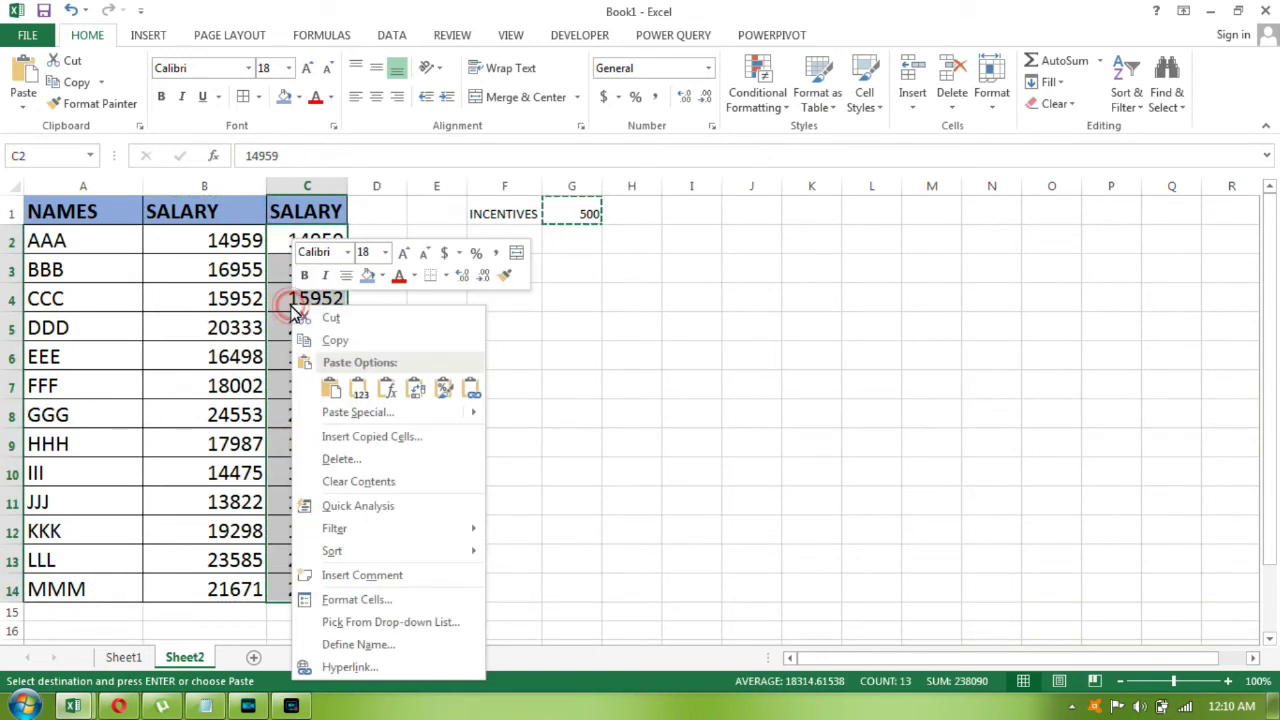
left_click(338, 413)
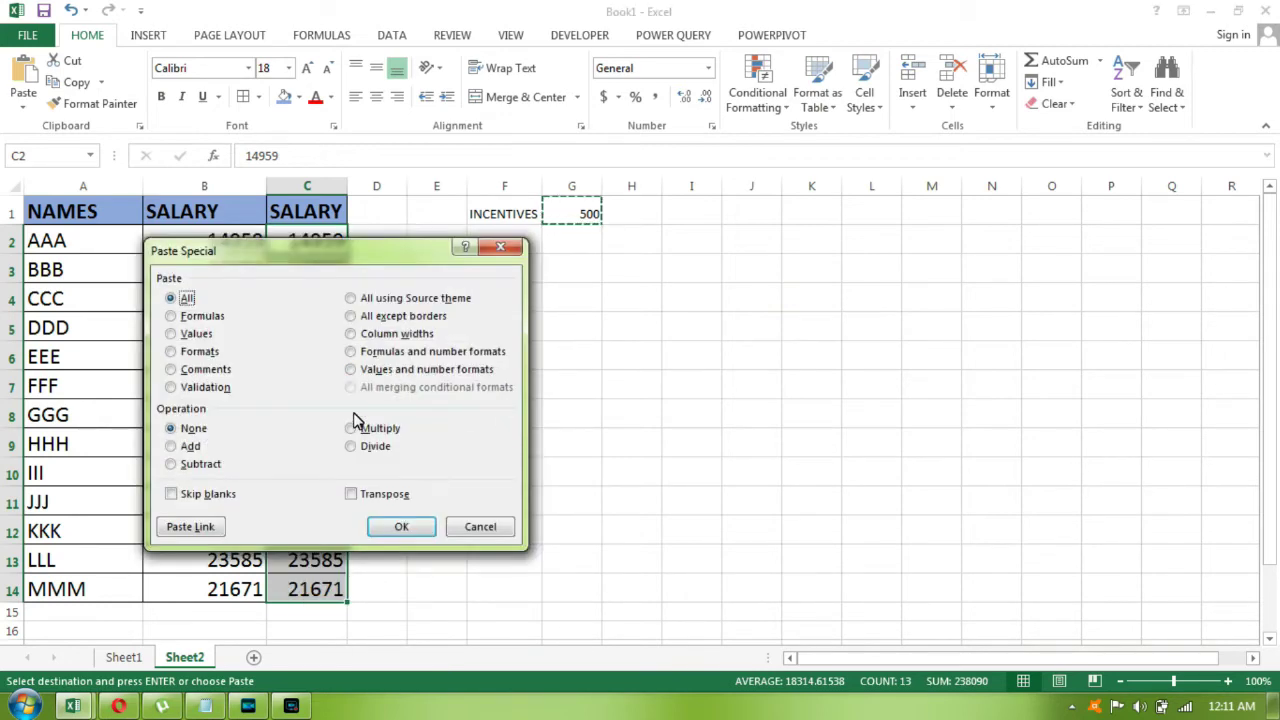
left_click(190, 446)
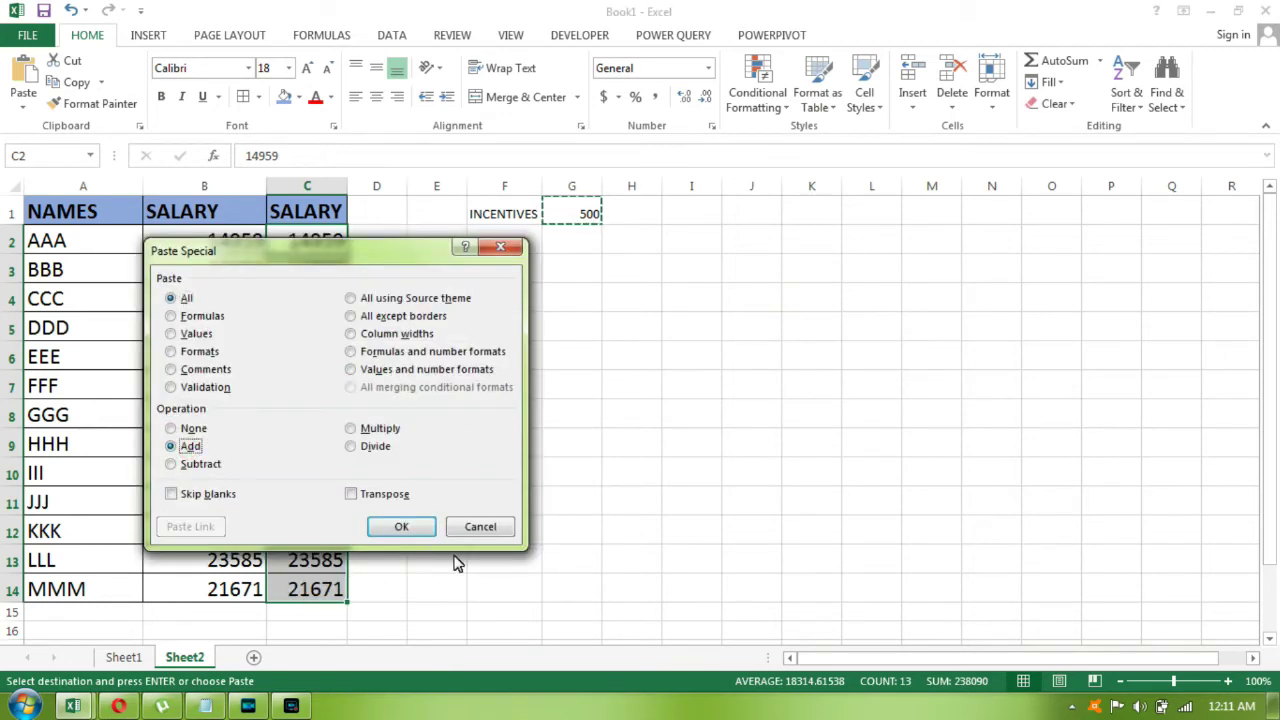
left_click(405, 527)
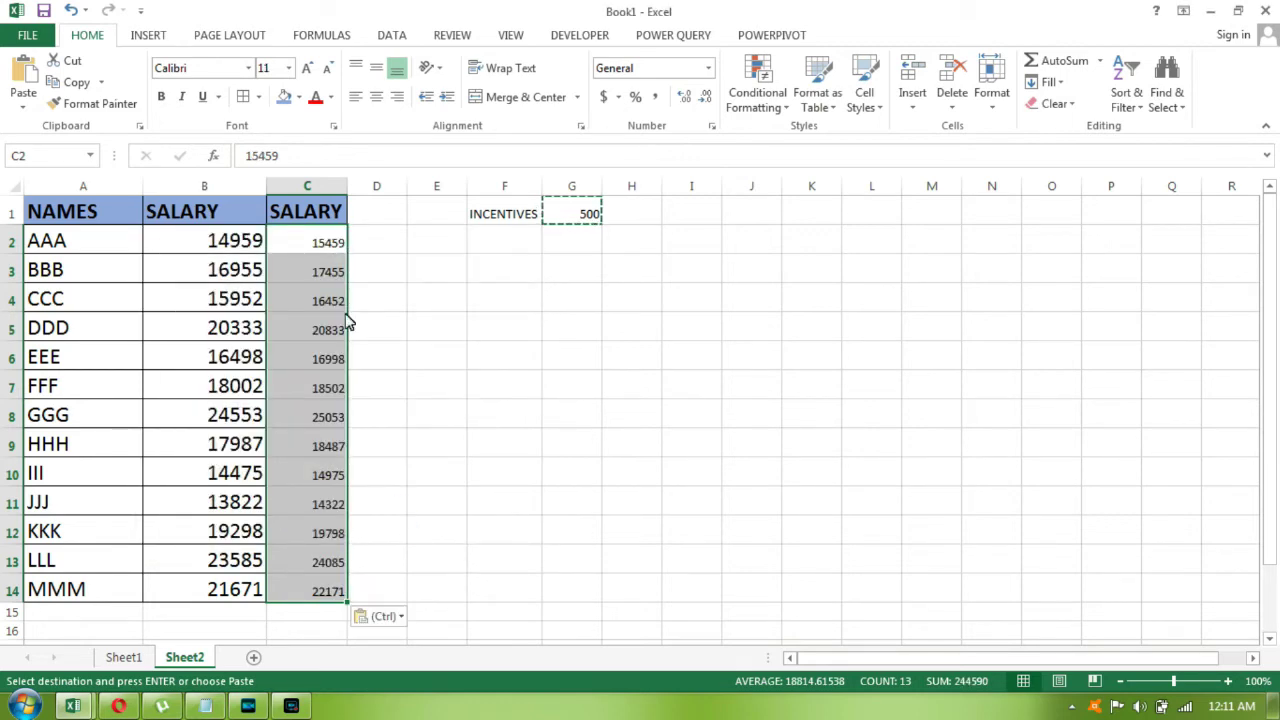
Enter the difference formula =C2-B2 in cell D2
left_click(385, 240)
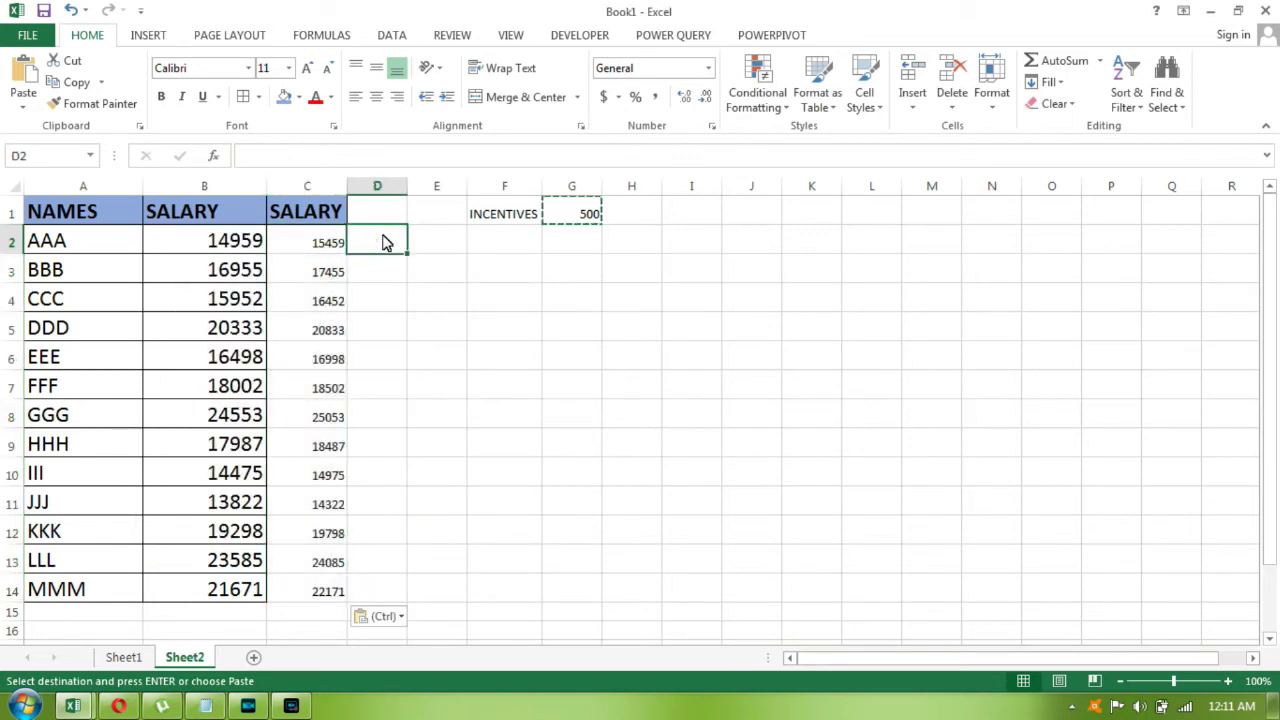
type("=")
key("Left")
type("-")
key("Left")
key("Left")
key("Return")
Copy the D2 formula into D3:D14, then move along row 1 to cell I1
key("Up")
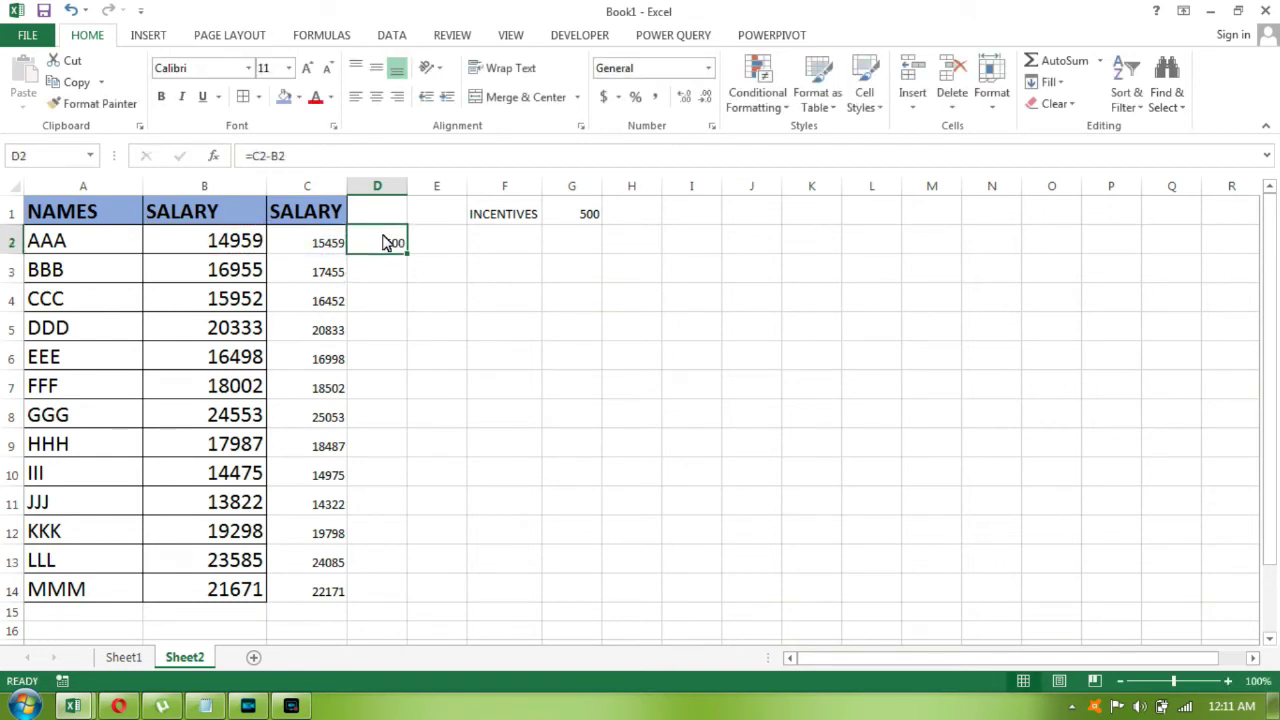
key("ctrl+c")
key("Left")
key("ctrl+Down")
key("Right")
key("ctrl+shift+Up")
key("shift+Down")
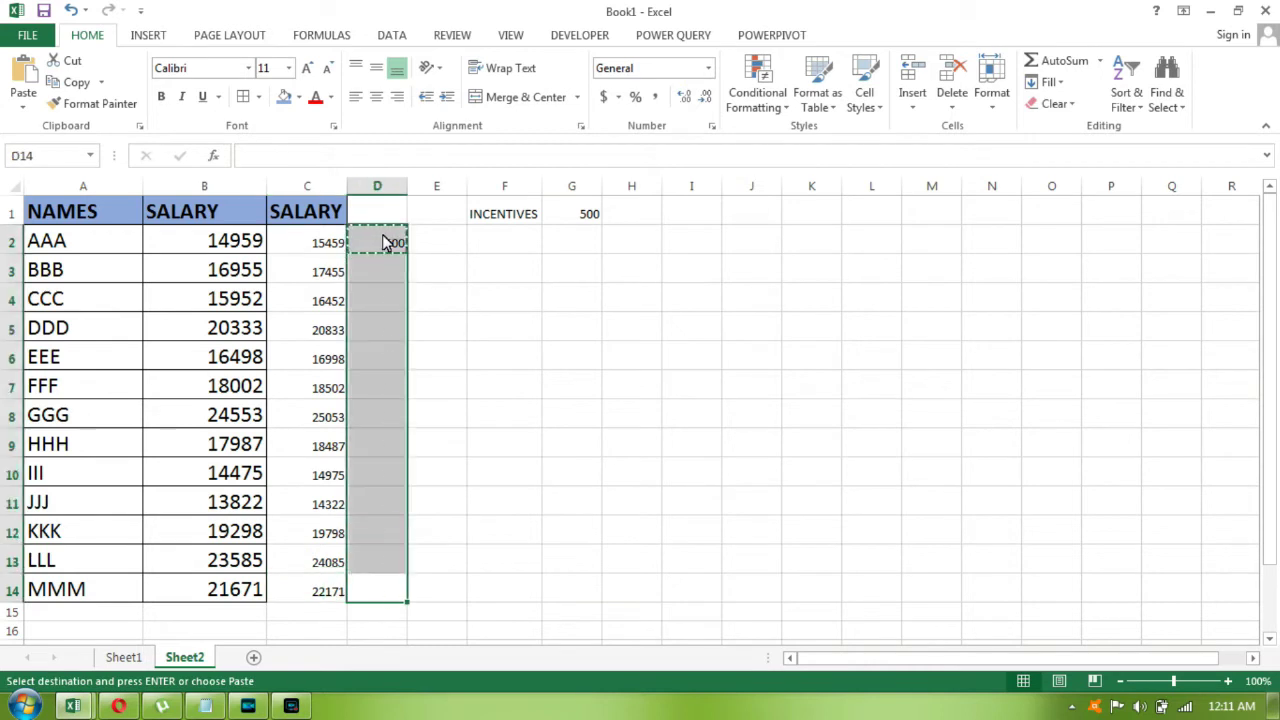
key("ctrl+v")
key("Up")
key("Up")
key("Up")
key("ctrl+Up")
key("Up")
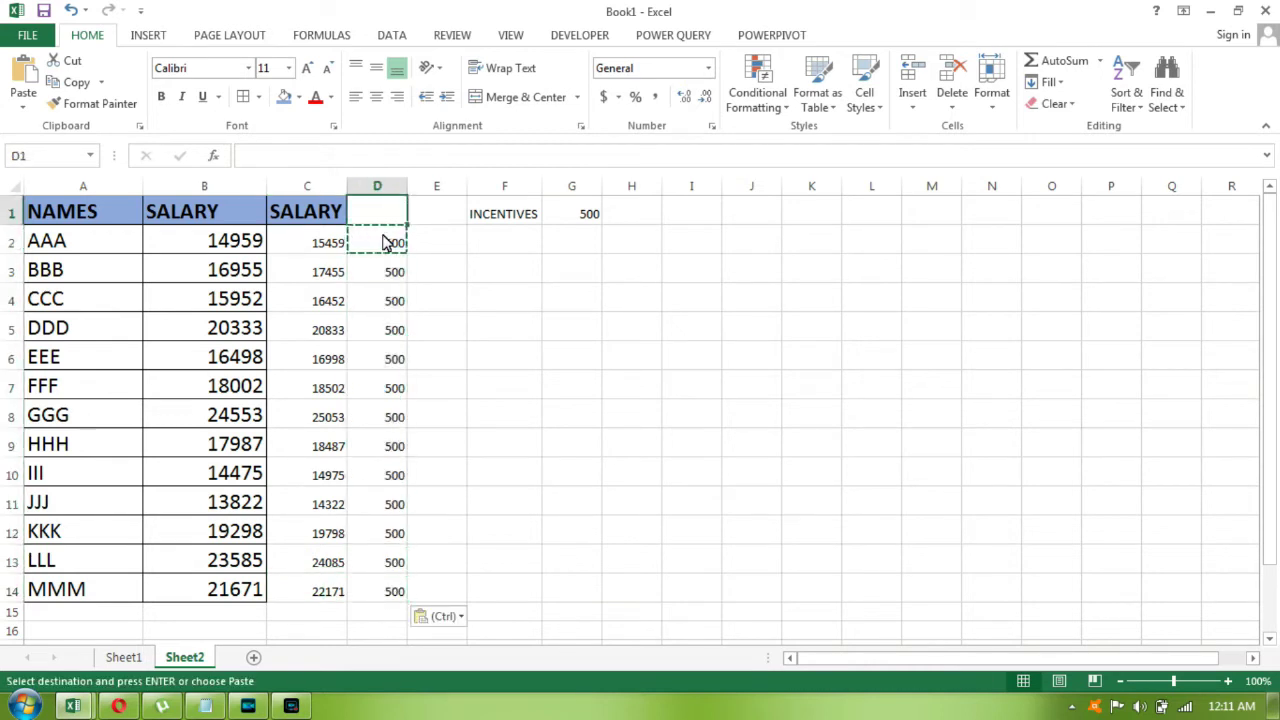
key("Right")
key("Right")
key("Right")
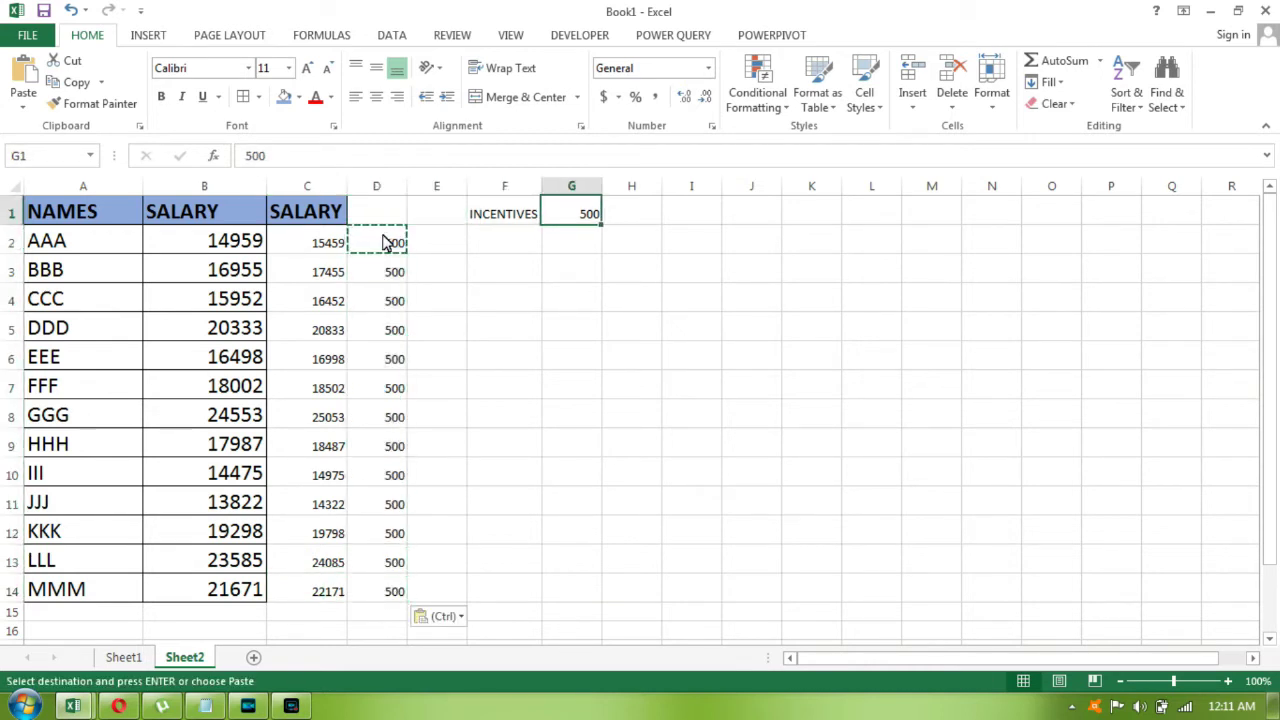
key("Right")
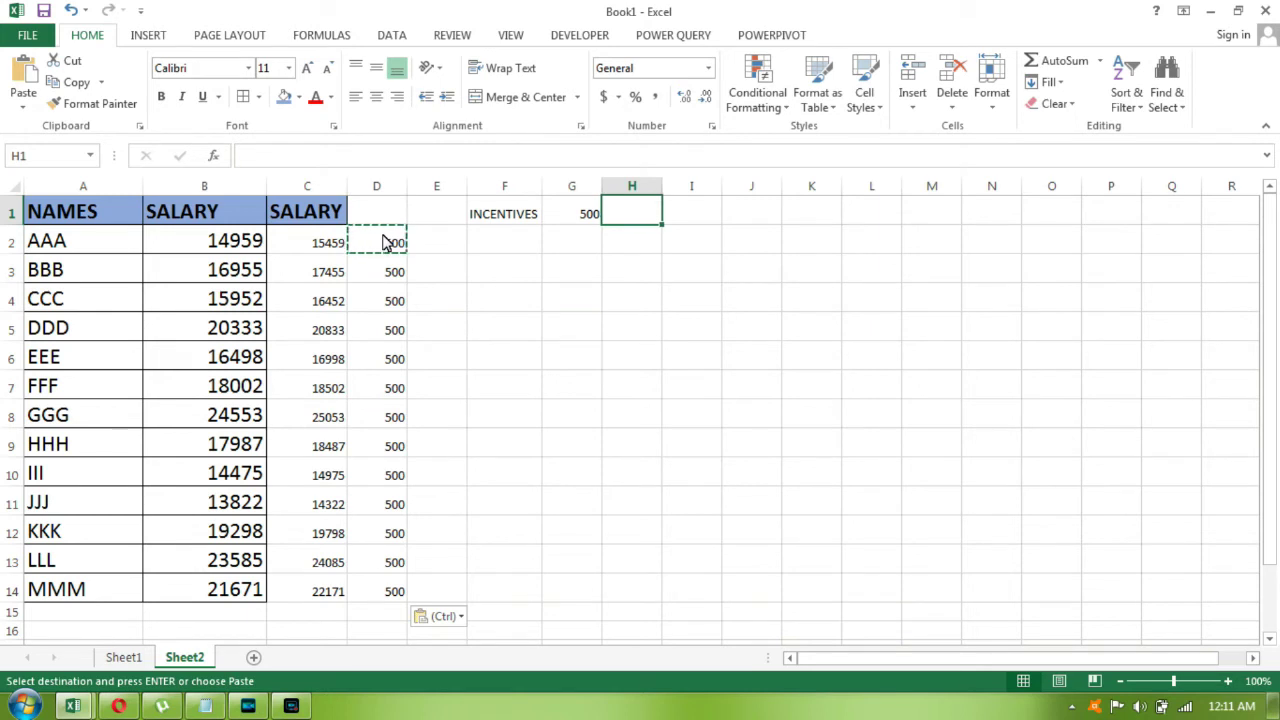
key("Right")
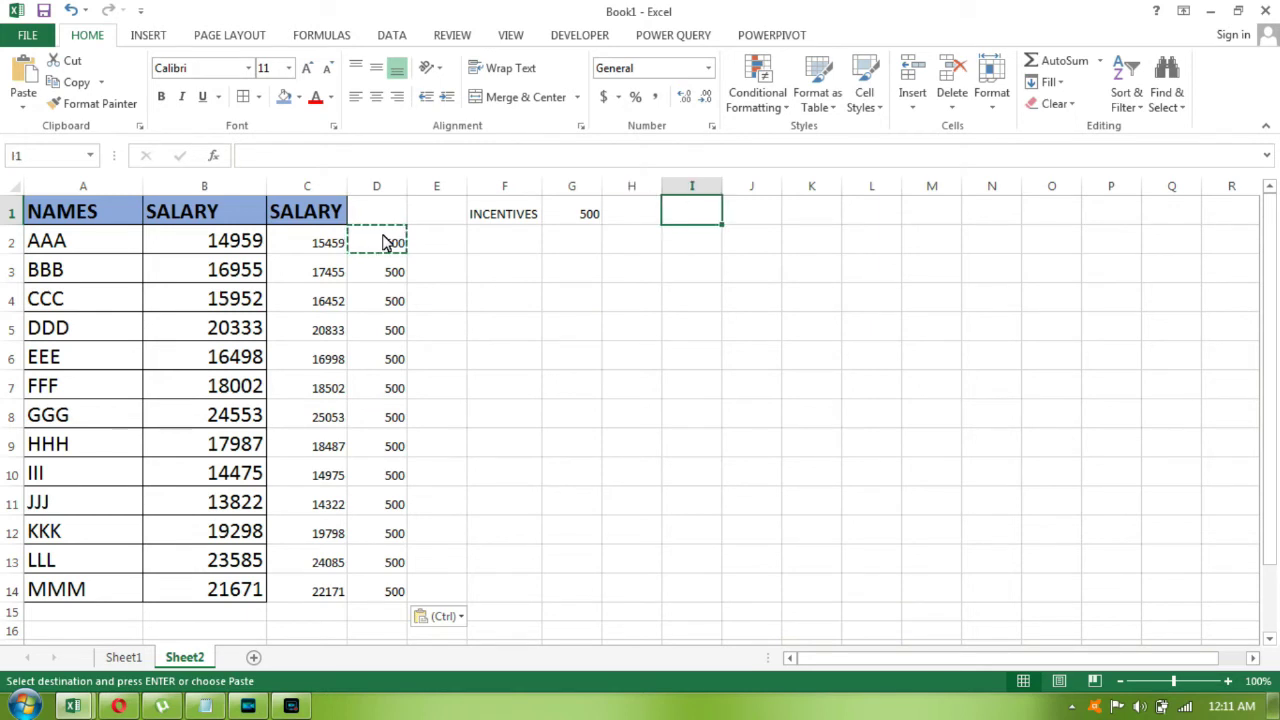
Enter the label 'cab charges' in I1 and 1200 in J1
type("cab charges")
key("Tab")
type("1")
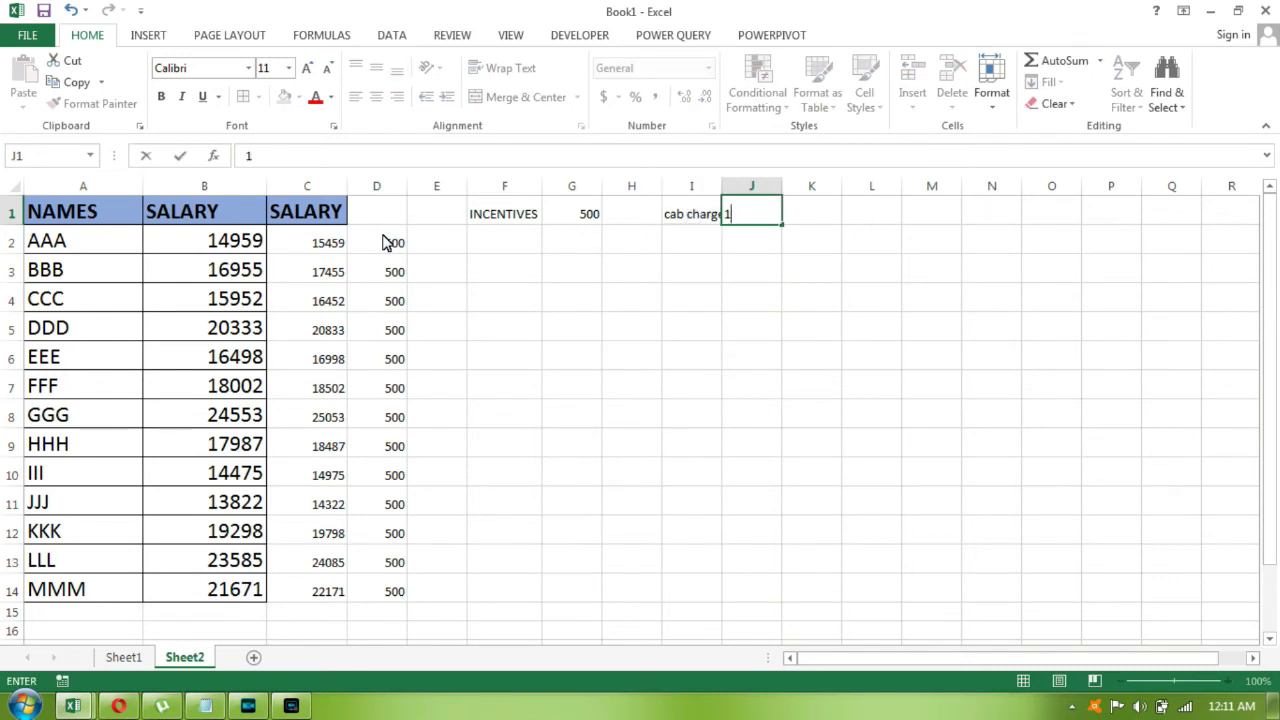
type("200")
key("Return")
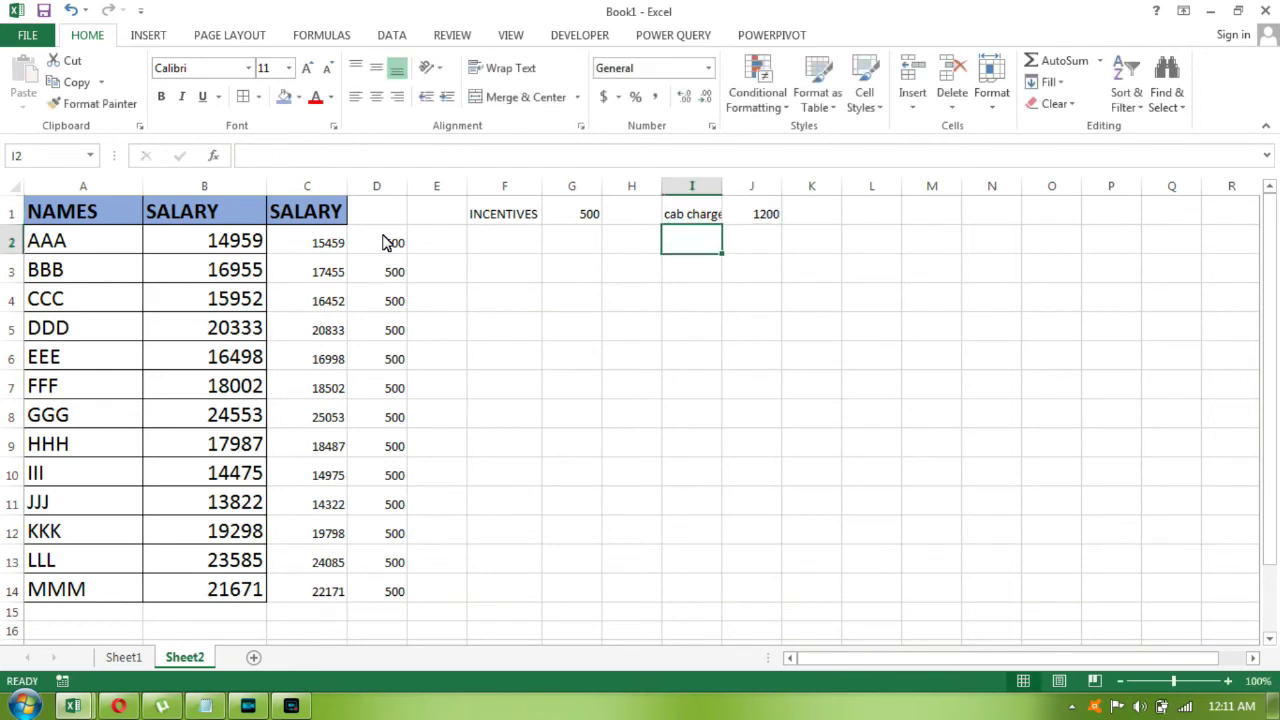
Subtract the 1200 cab charge from salaries C2:C14 with Paste Special Subtract
key("Up")
key("Right")
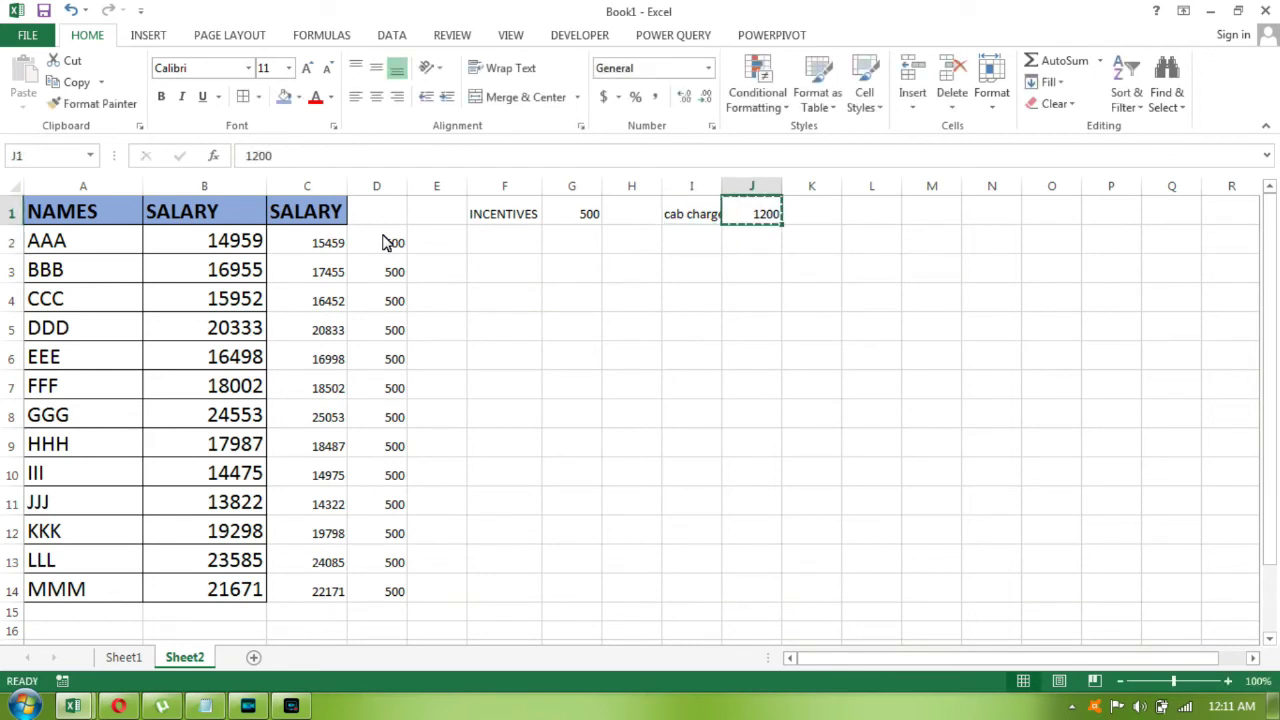
key("Left")
key("Left")
key("Left")
key("Left")
key("Left")
key("Left")
key("Down")
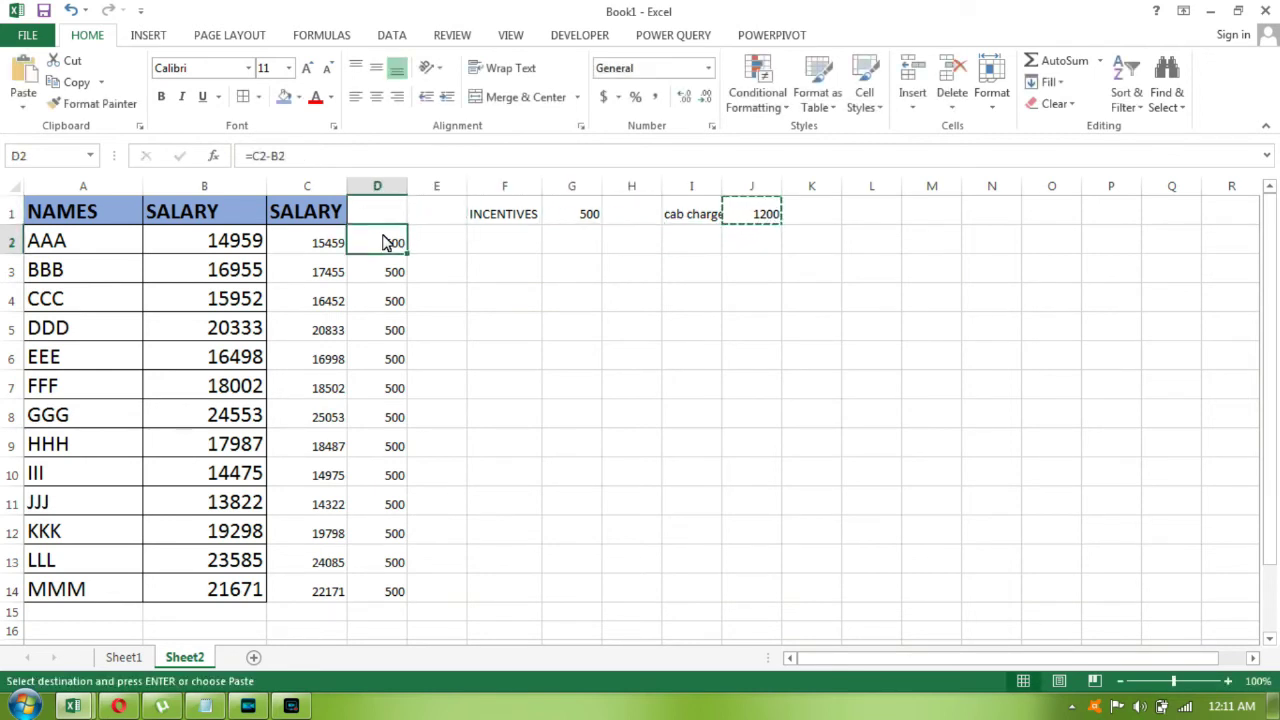
key("Left")
key("ctrl+shift+Down")
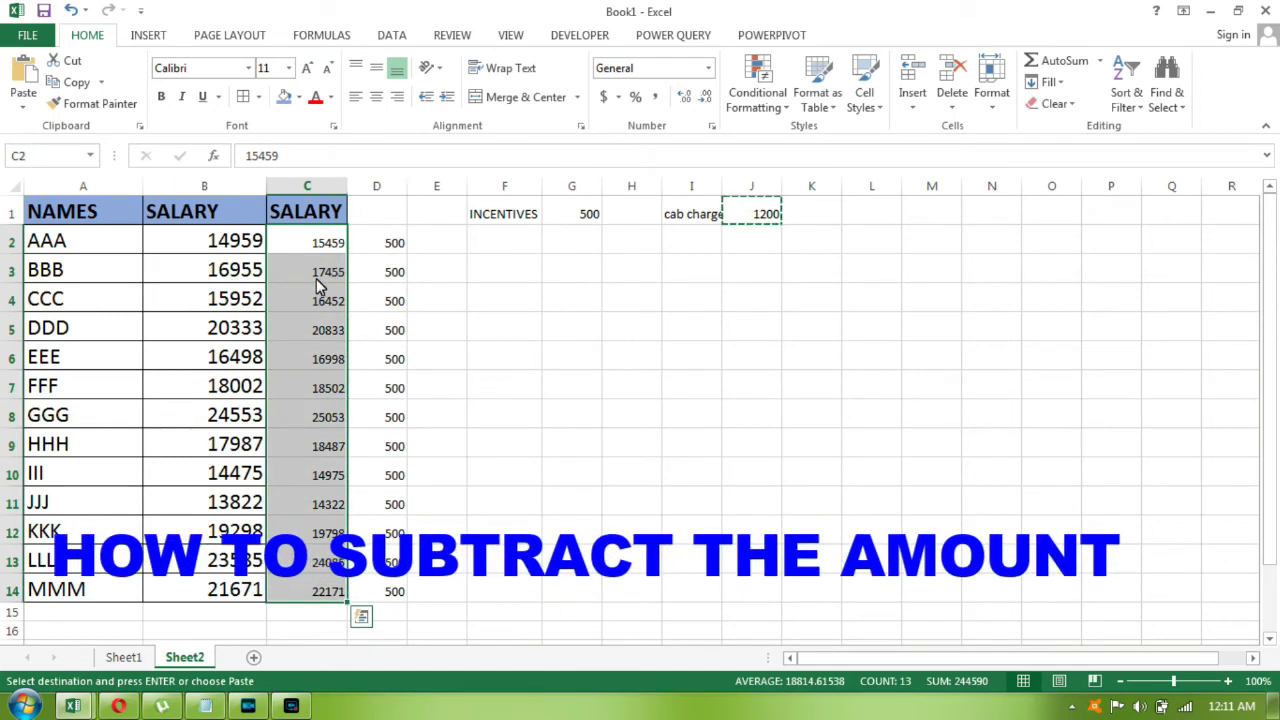
right_click(317, 283)
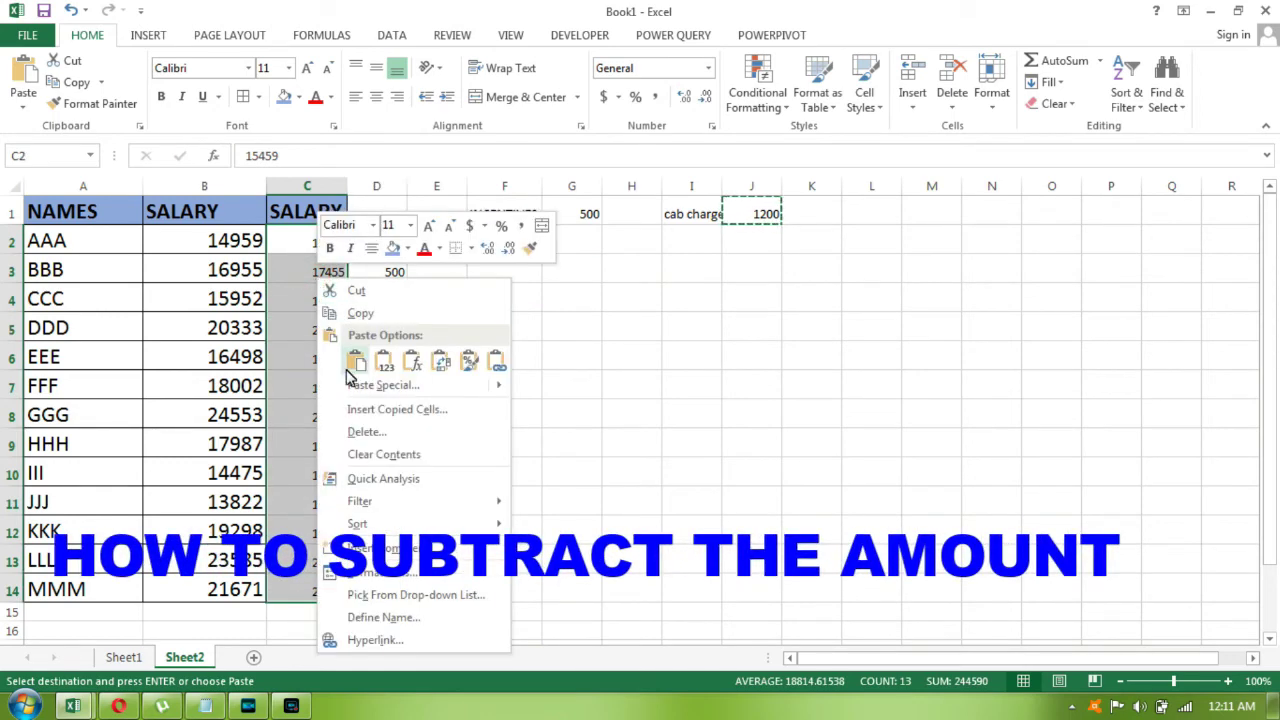
mouse_move(383, 385)
left_click(360, 385)
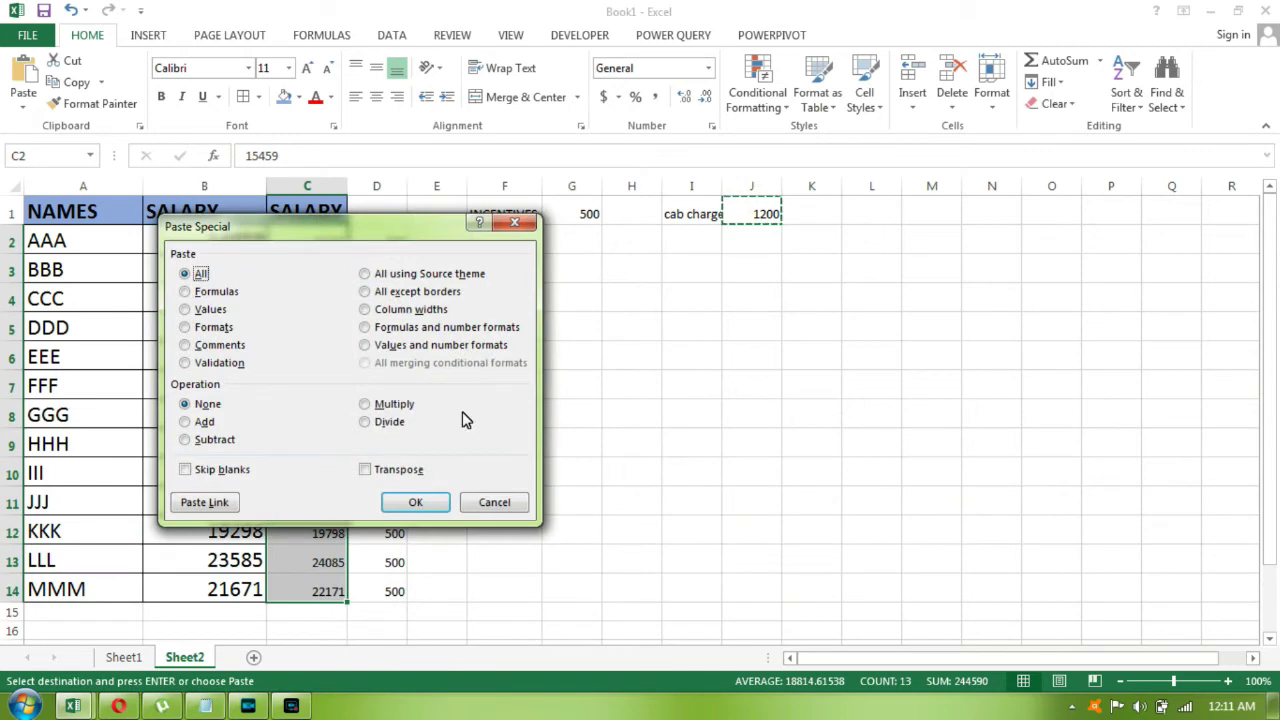
left_click(215, 440)
left_click(412, 502)
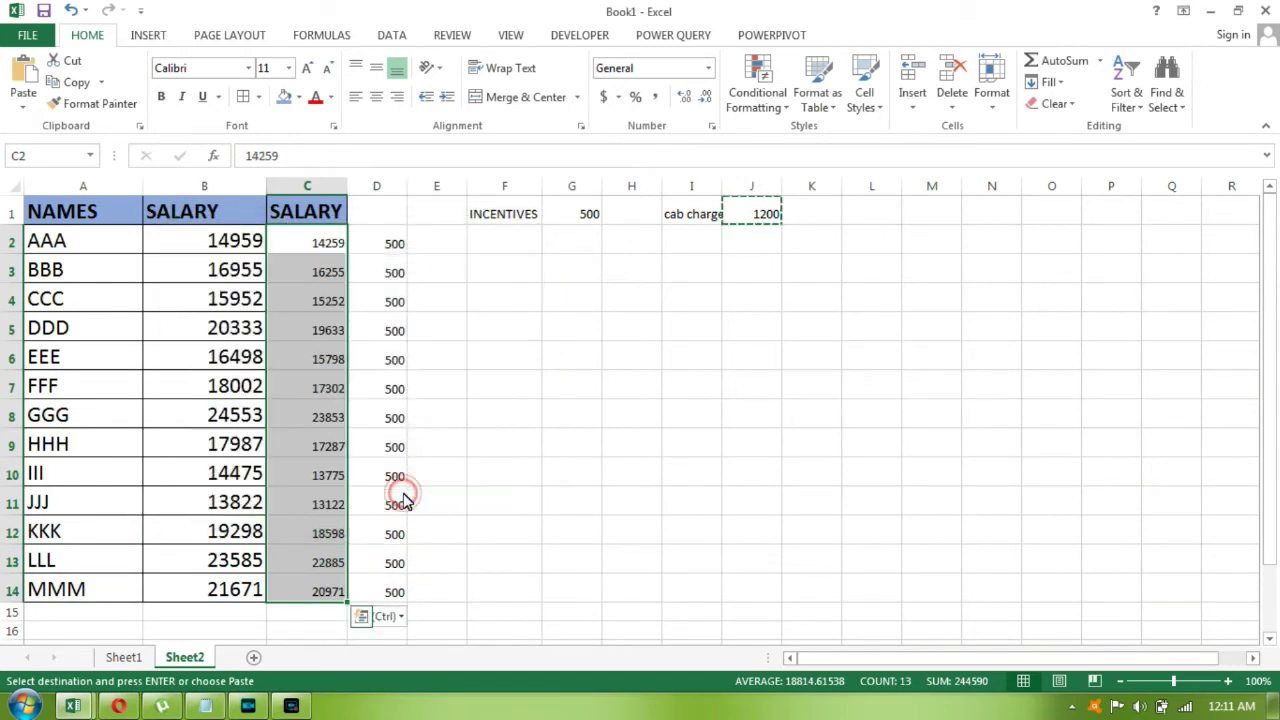
left_click(385, 274)
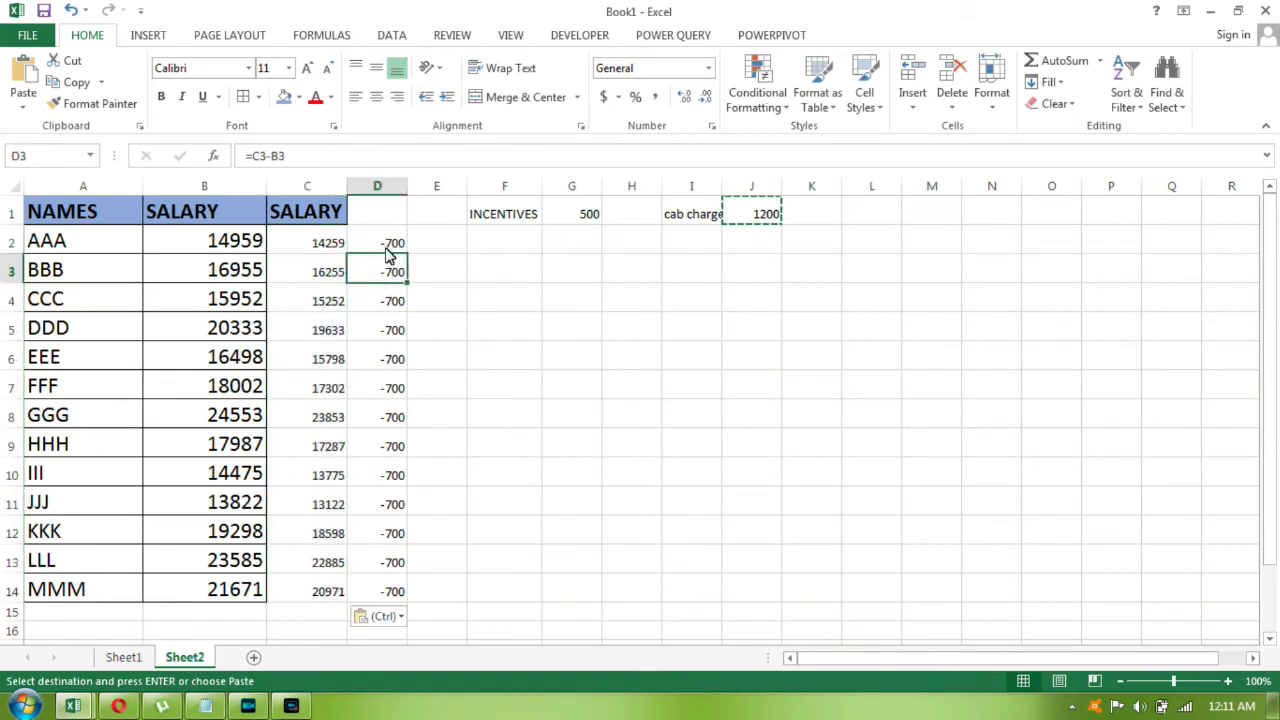
left_click(582, 216)
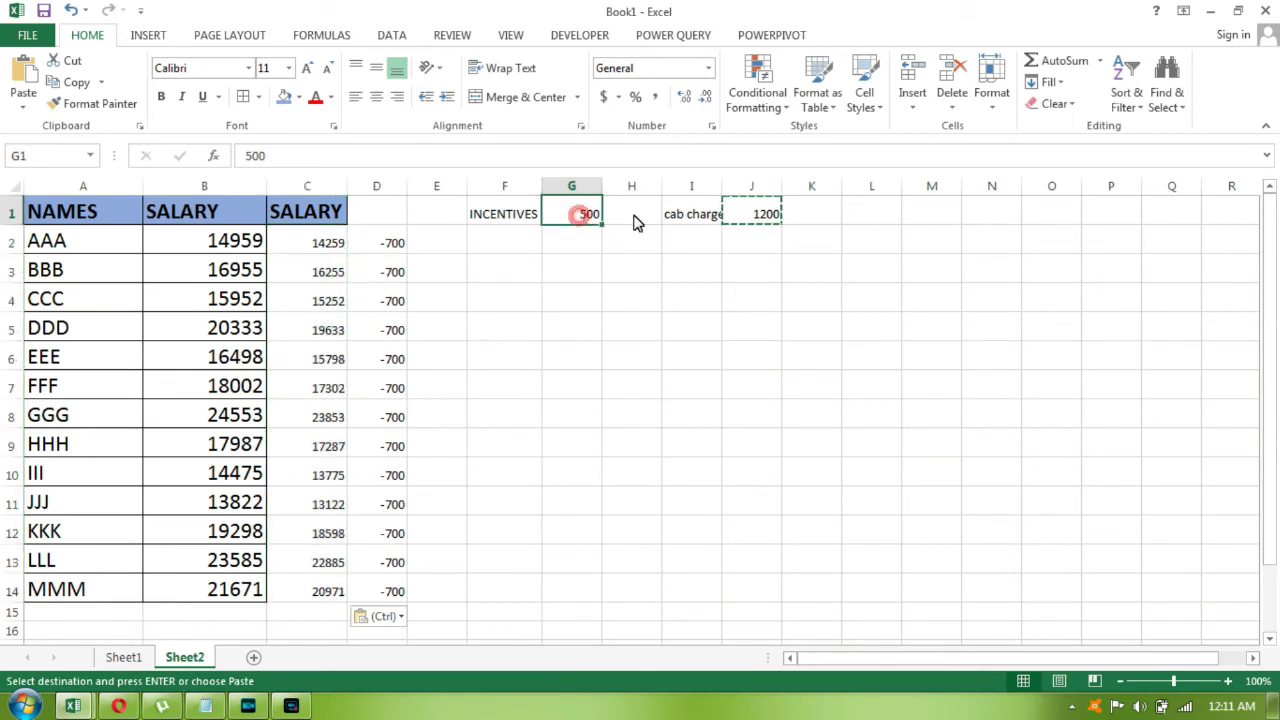
left_click(753, 218)
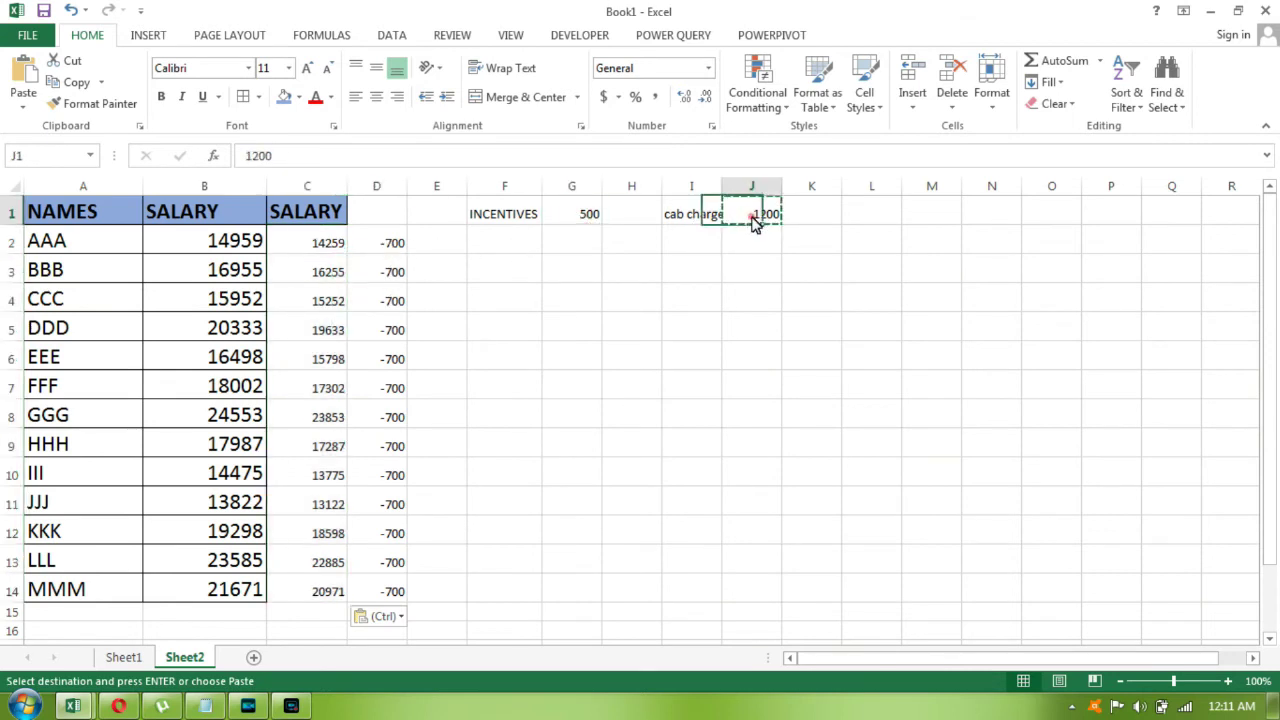
left_click(589, 217)
left_click(362, 250)
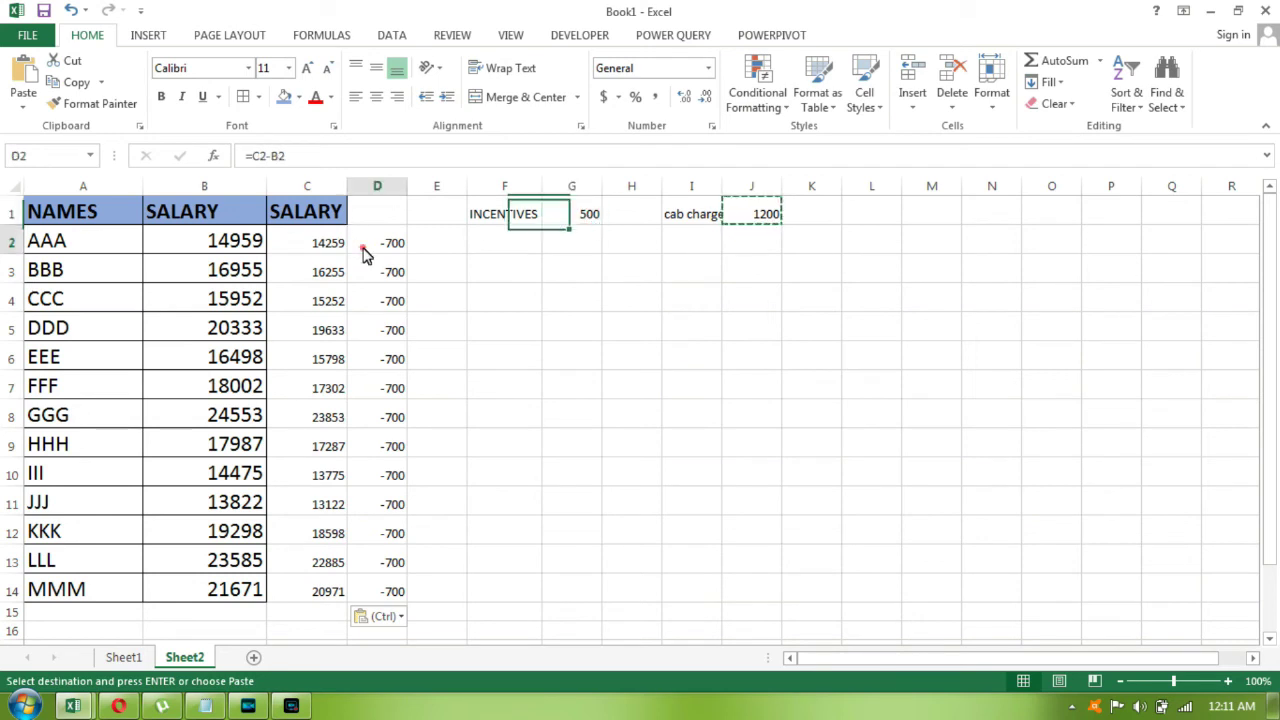